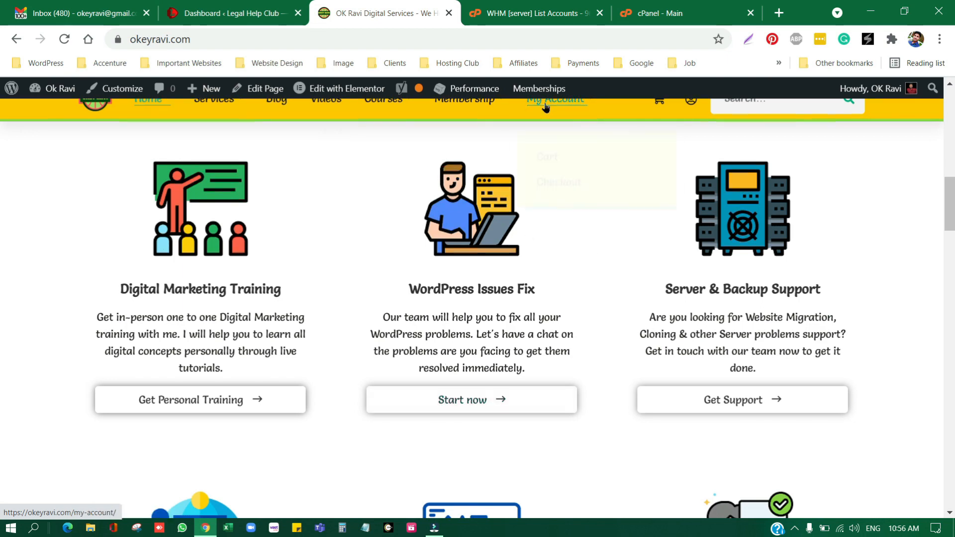
- Switch to cPanel, search its functions for php and open phpMyAdmin
click(660, 15)
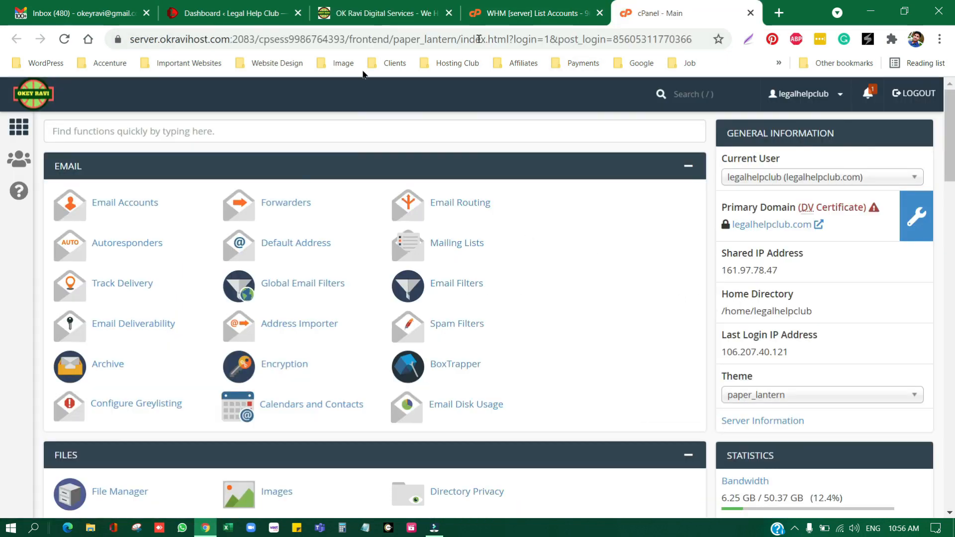
click(226, 129)
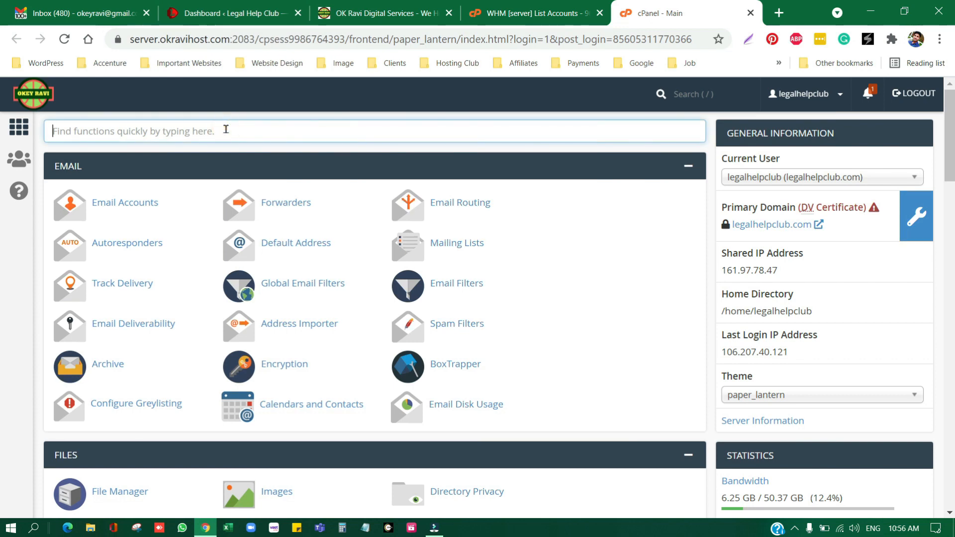
text(php)
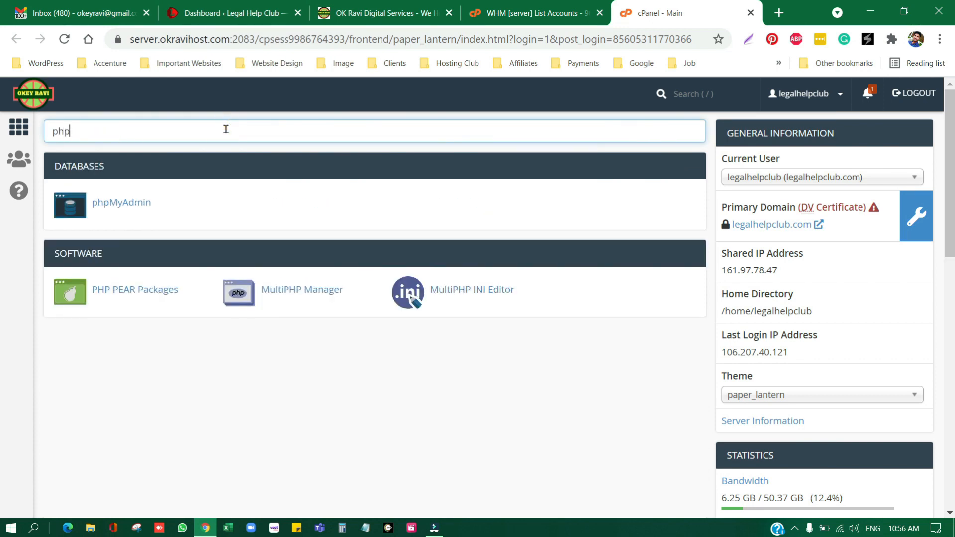
click(97, 205)
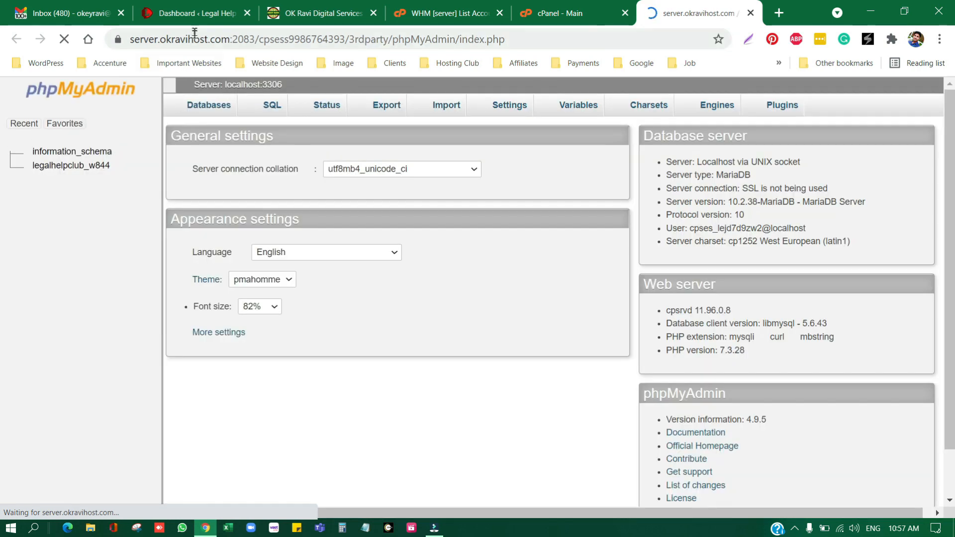
- Open the legalhelpclub_w844 database in phpMyAdmin and look through its tables, including the second page of the table list
click(196, 15)
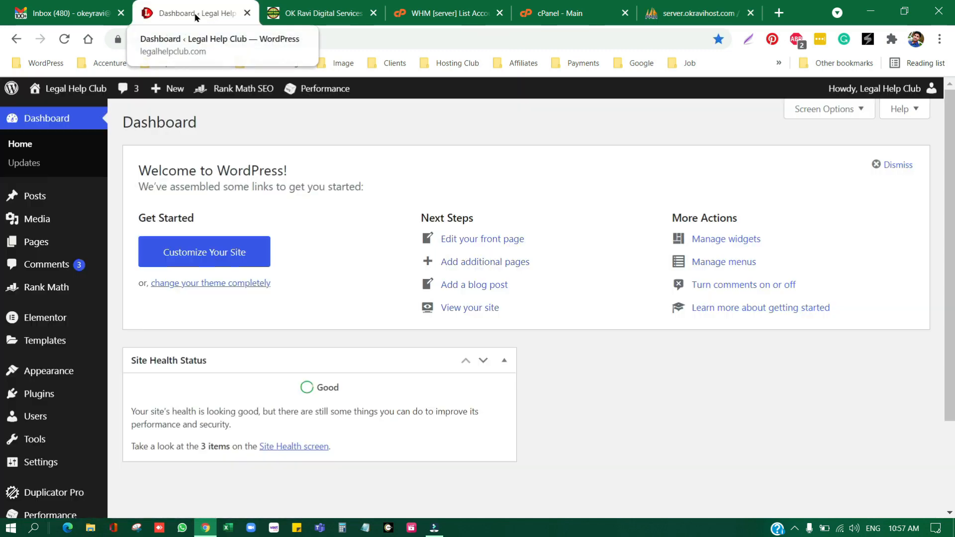
click(685, 12)
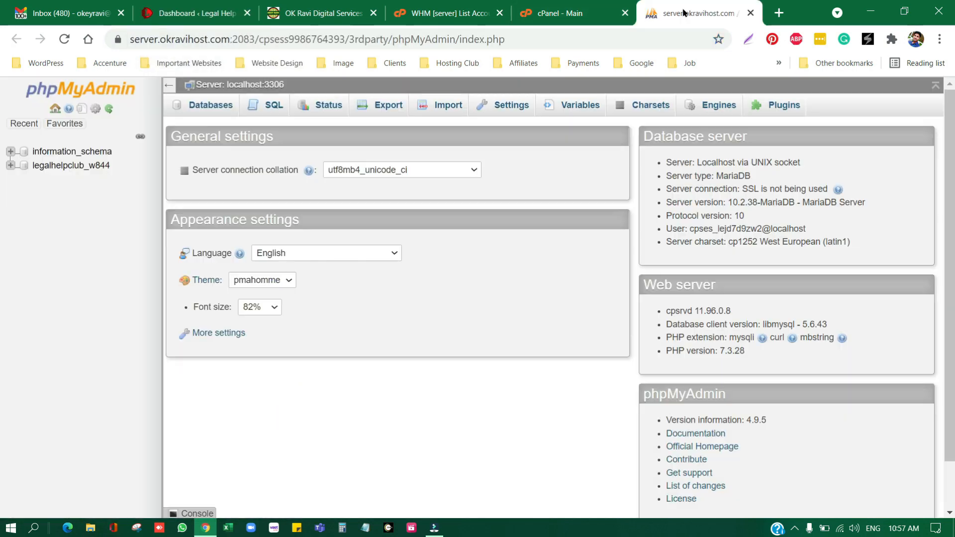
click(58, 166)
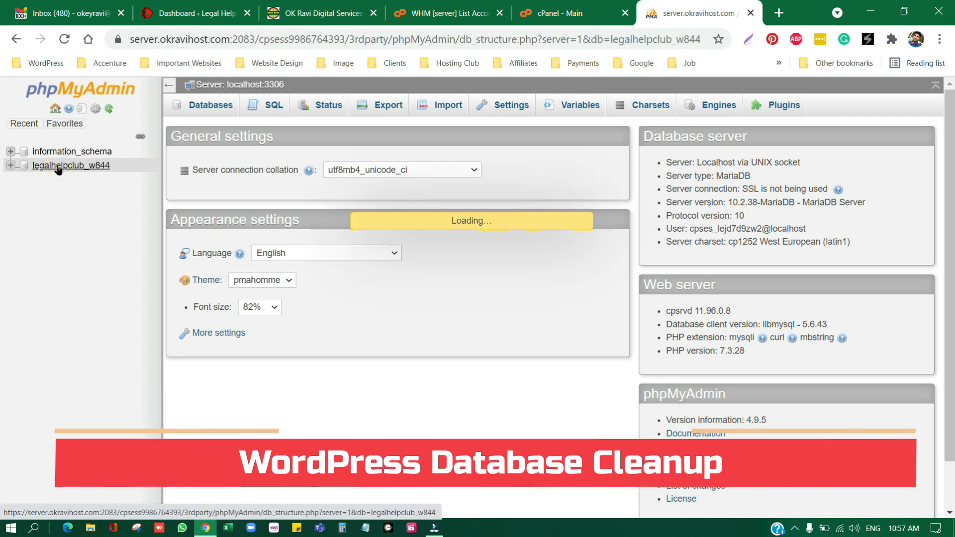
scroll(99, 248, down, 5)
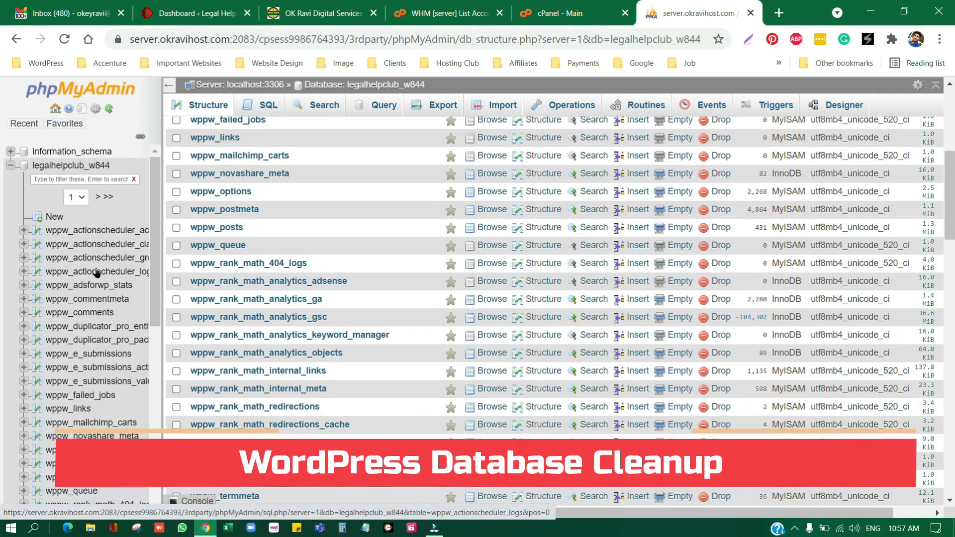
click(76, 197)
click(75, 219)
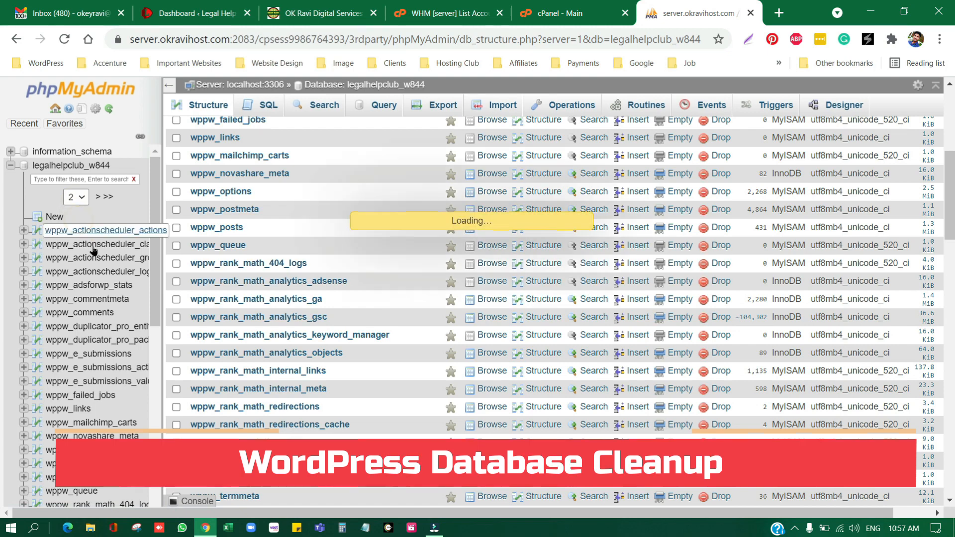
scroll(89, 268, down, 5)
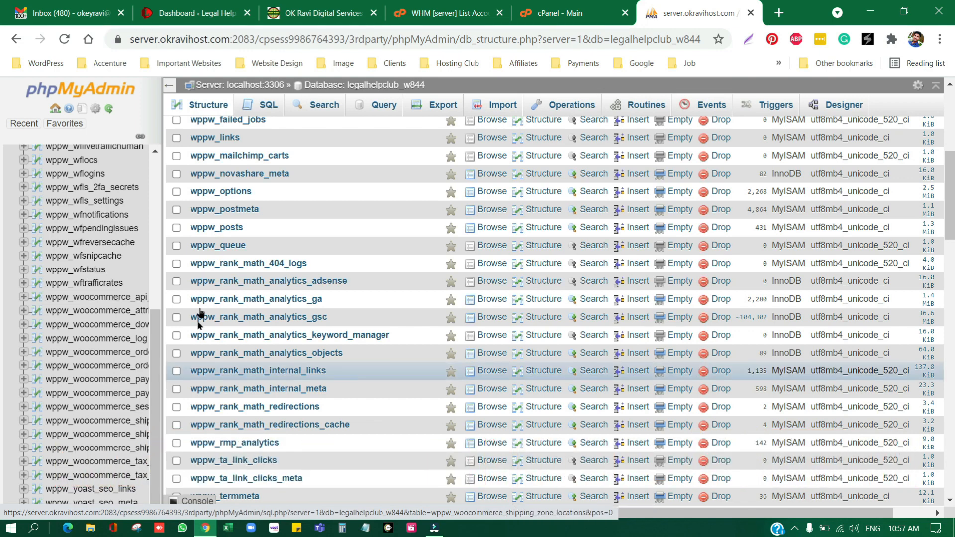
- Switch to the Legal Help Club WordPress dashboard and look through the list of installed plugins
click(198, 22)
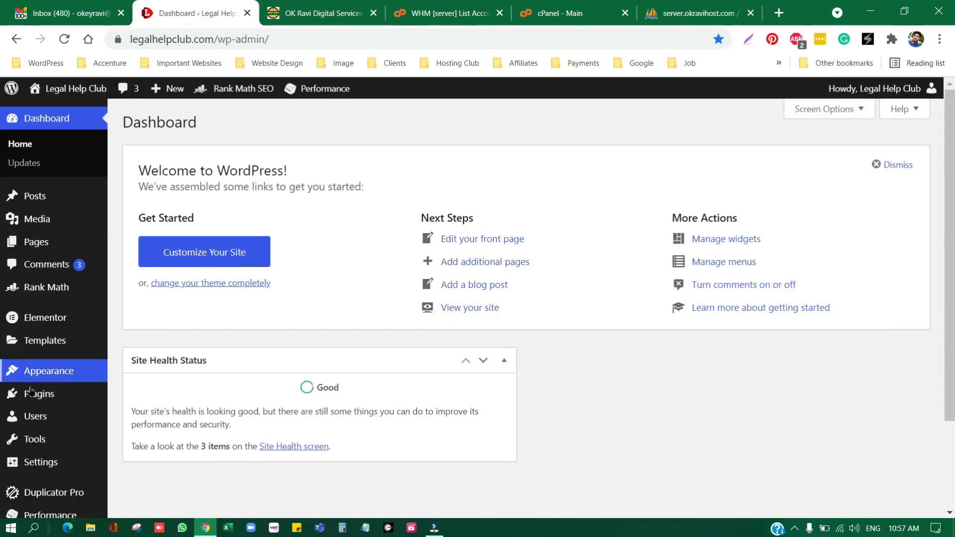
click(28, 404)
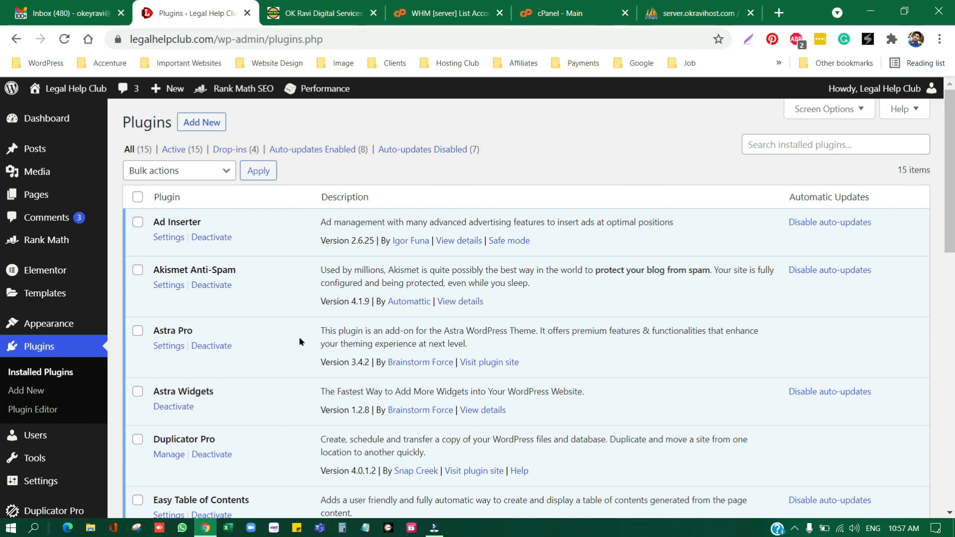
scroll(300, 336, down, 10)
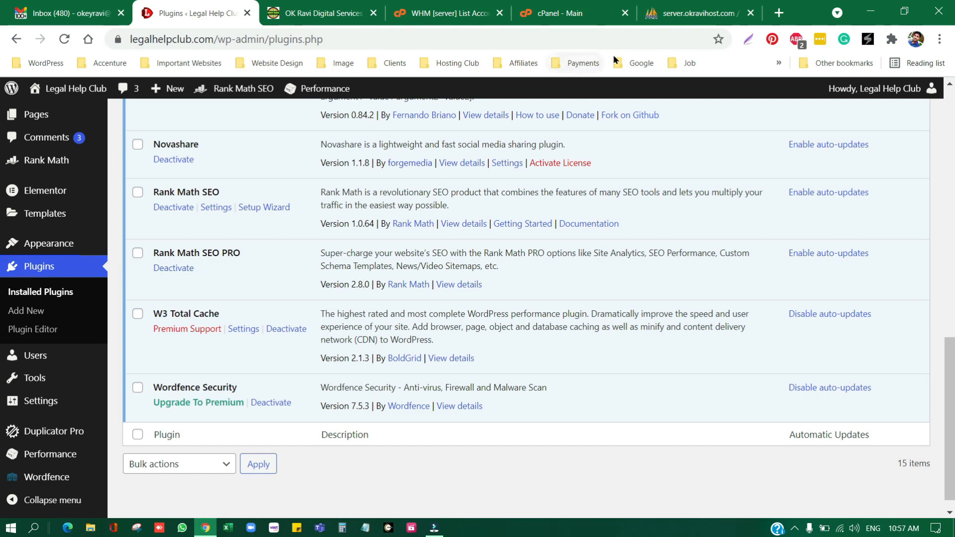
- Compare the WooCommerce and Yoast SEO tables in phpMyAdmin with the plugins installed on the WordPress site
click(677, 20)
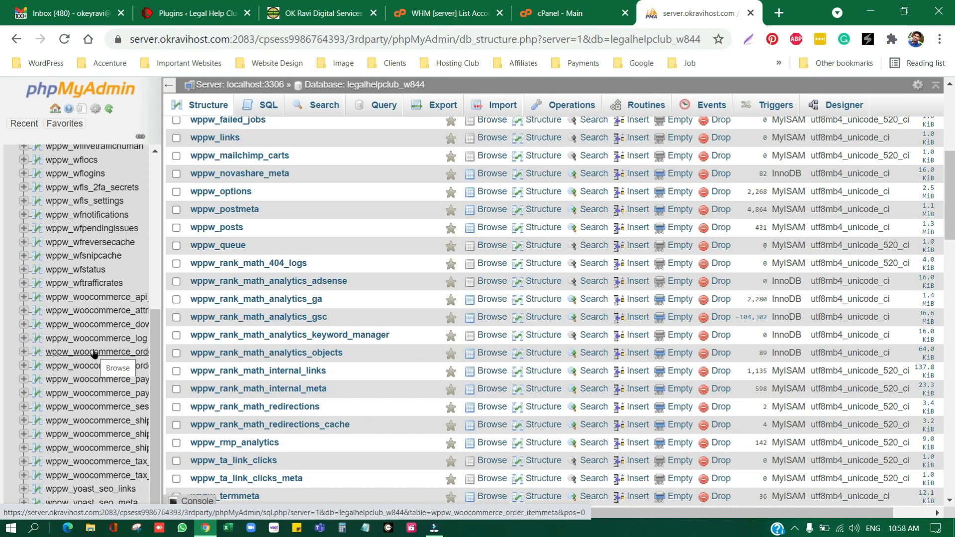
scroll(95, 353, down, 3)
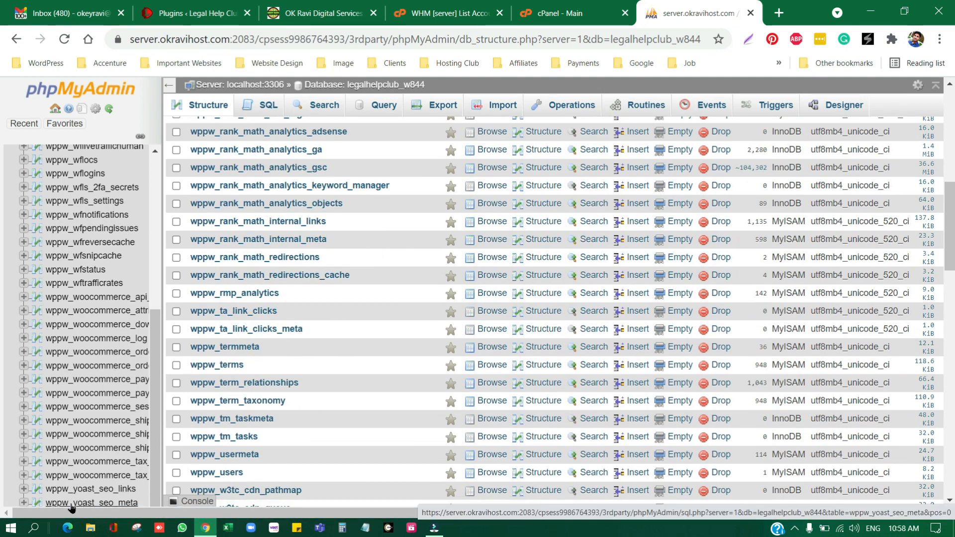
click(191, 20)
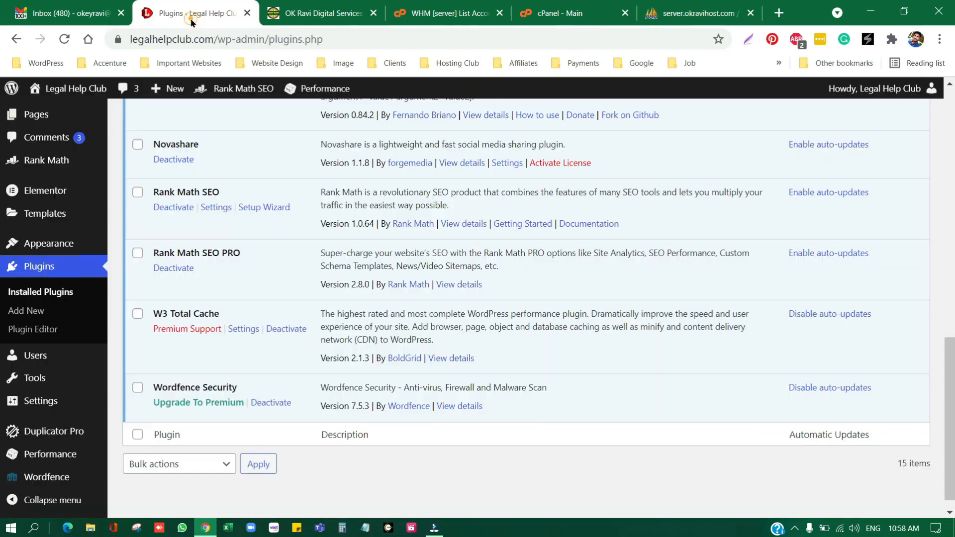
click(176, 252)
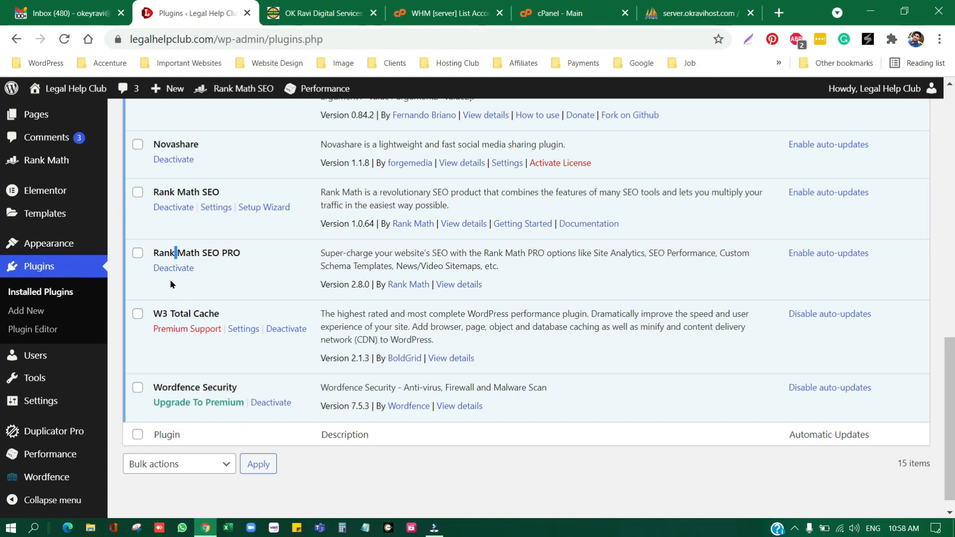
scroll(209, 285, up, 9)
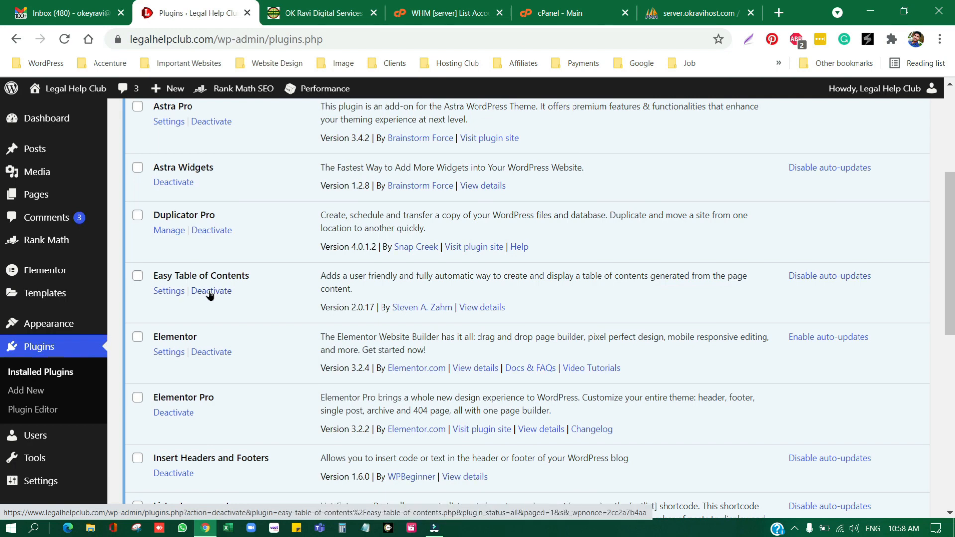
scroll(209, 296, up, 1)
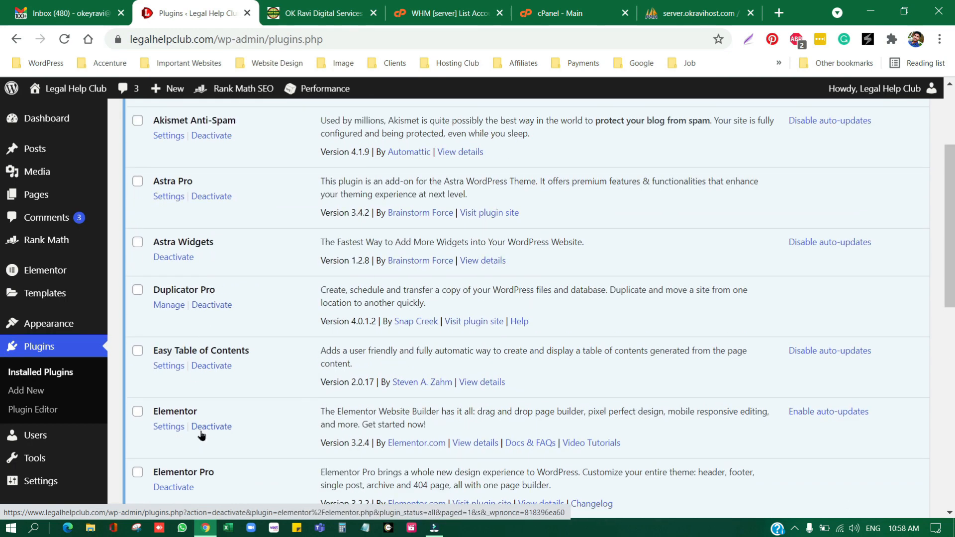
- Locate Duplicator Pro among the installed plugins and open its list of backup packages
triple_click(180, 290)
scroll(65, 380, down, 3)
mouse_move(66, 380)
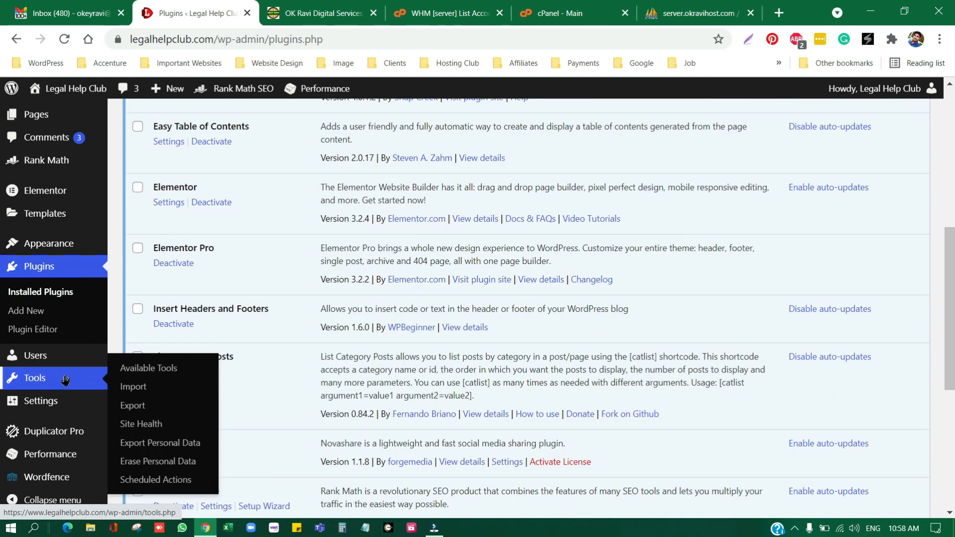
click(28, 441)
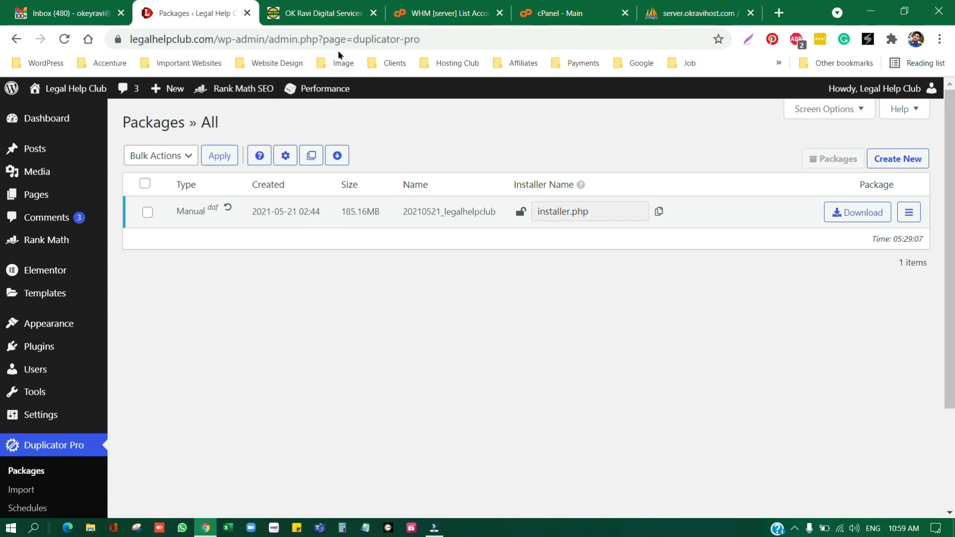
- Switch to the okeyravi.com site and open the Website Backup Mastery course page
click(321, 13)
scroll(428, 229, up, 5)
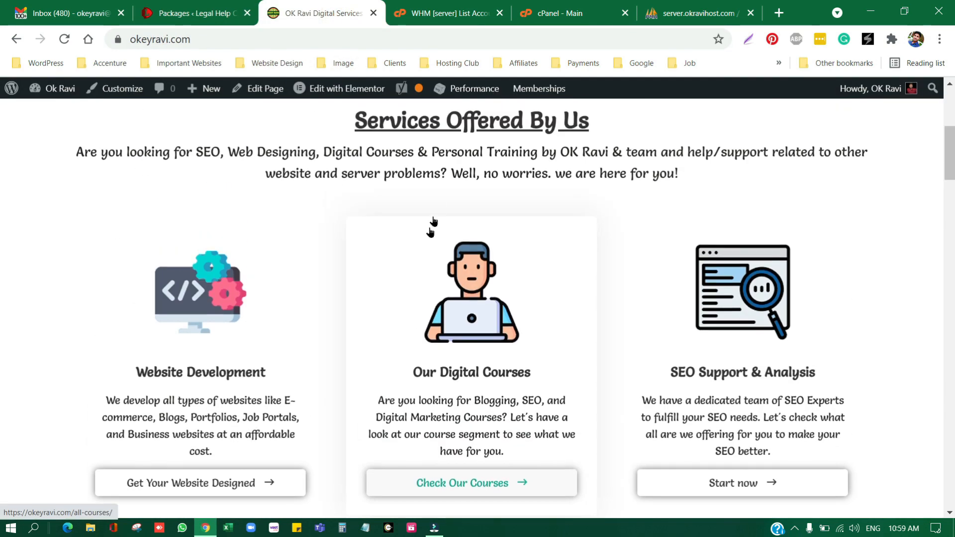
scroll(433, 222, up, 6)
mouse_move(395, 130)
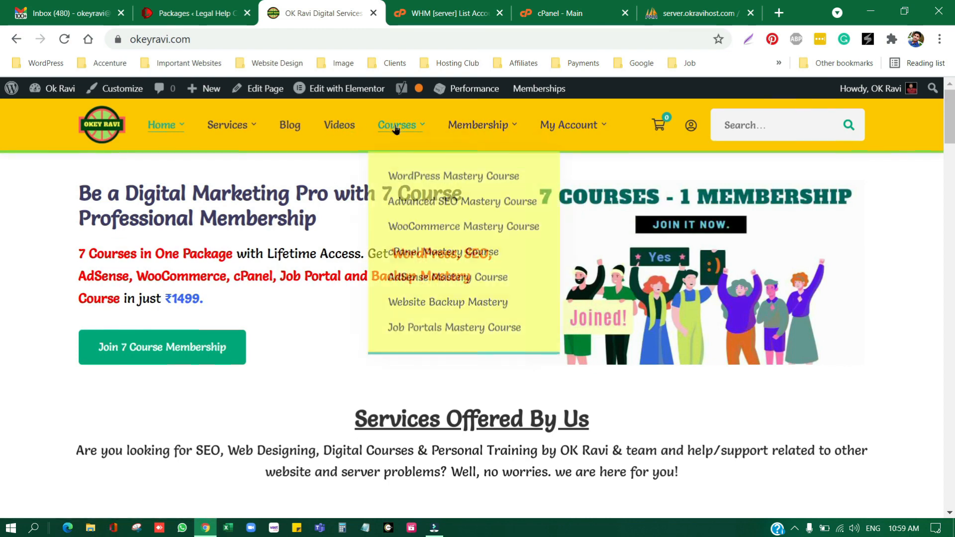
click(394, 298)
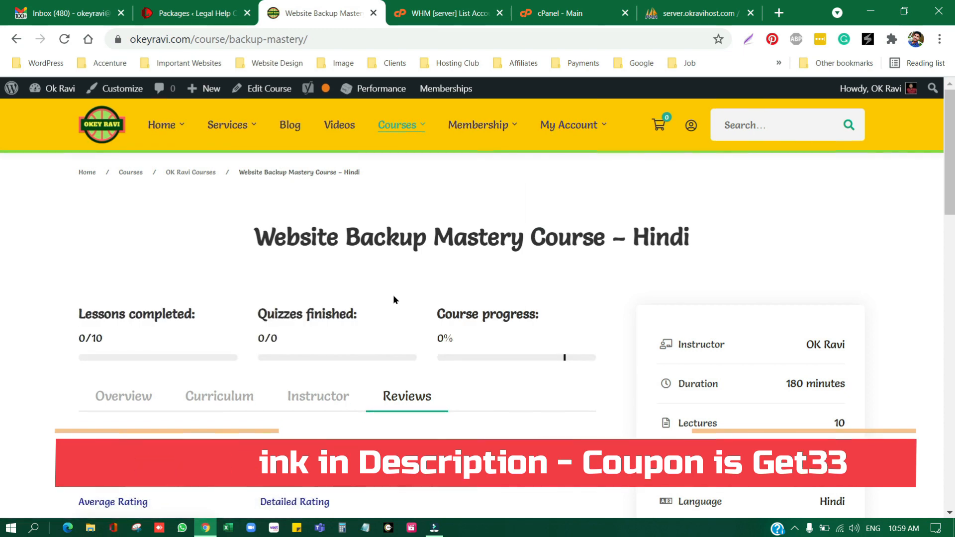
- Open the curriculum of the Website Backup Mastery course and look through its lessons on plugin and cPanel backups
scroll(393, 299, down, 5)
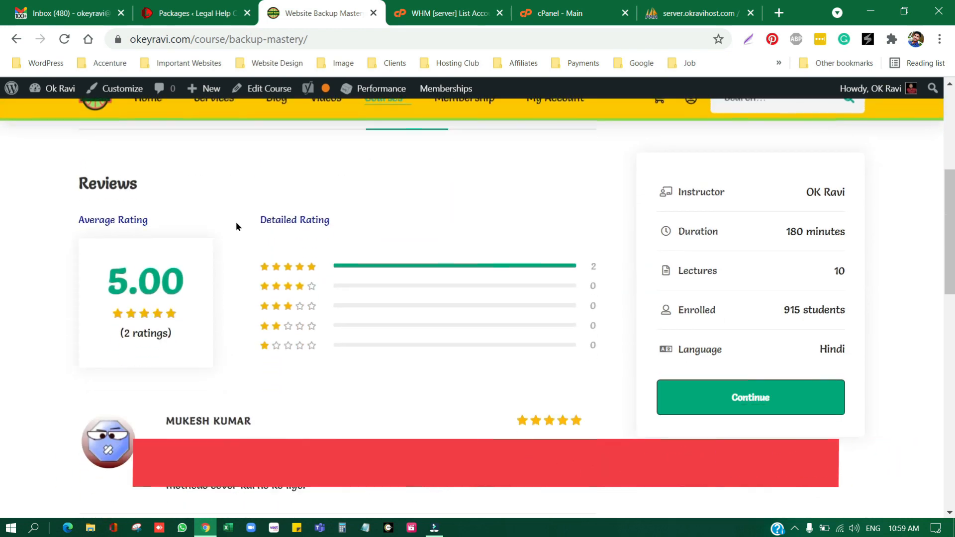
scroll(214, 190, up, 2)
click(215, 208)
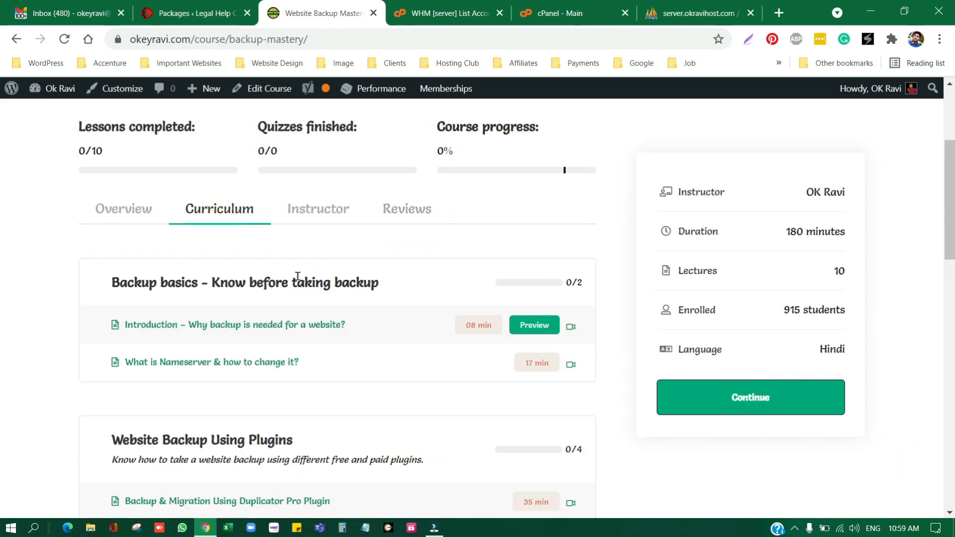
scroll(298, 277, down, 3)
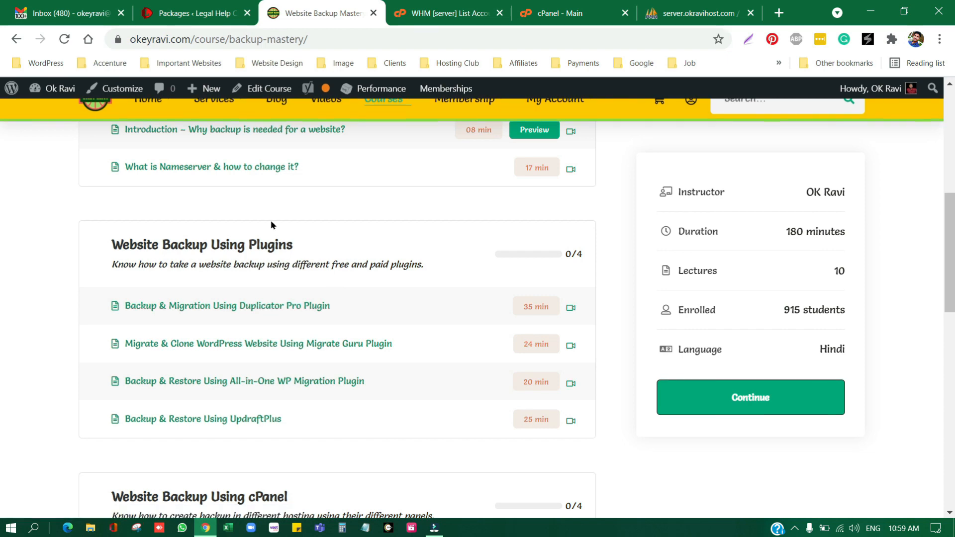
scroll(541, 220, up, 6)
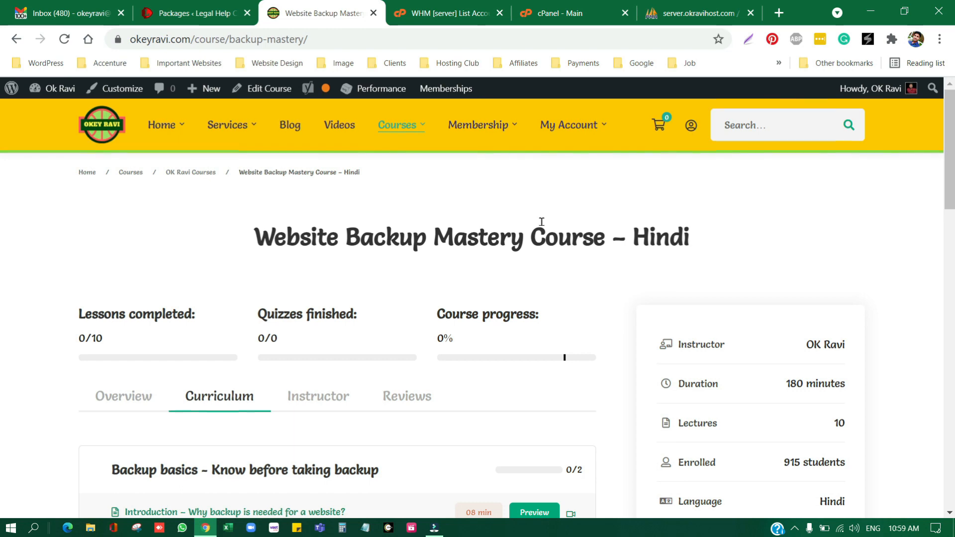
- Return to the Legal Help Club WordPress site, search new plugins for garbage, and install and activate Plugins Garbage Collector (Database Cleanup)
click(211, 10)
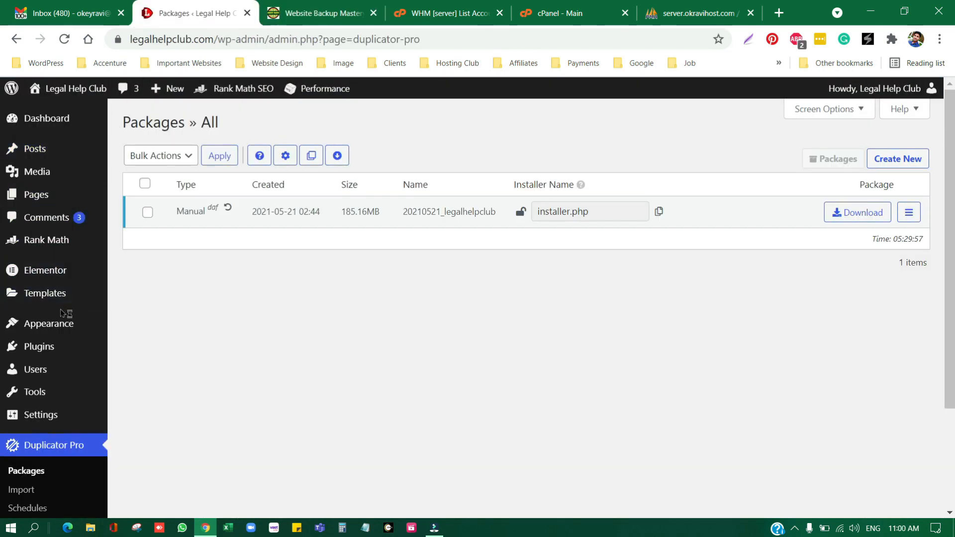
click(39, 348)
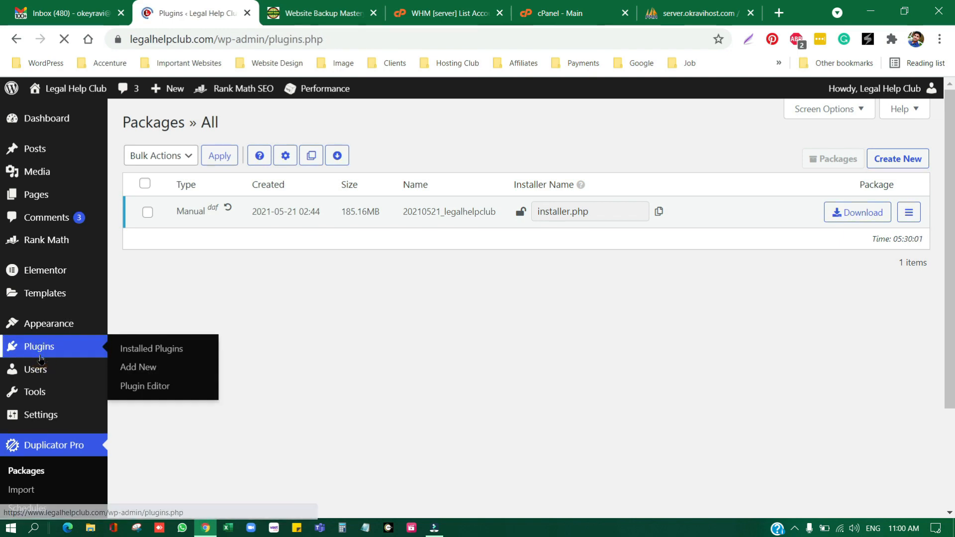
click(204, 125)
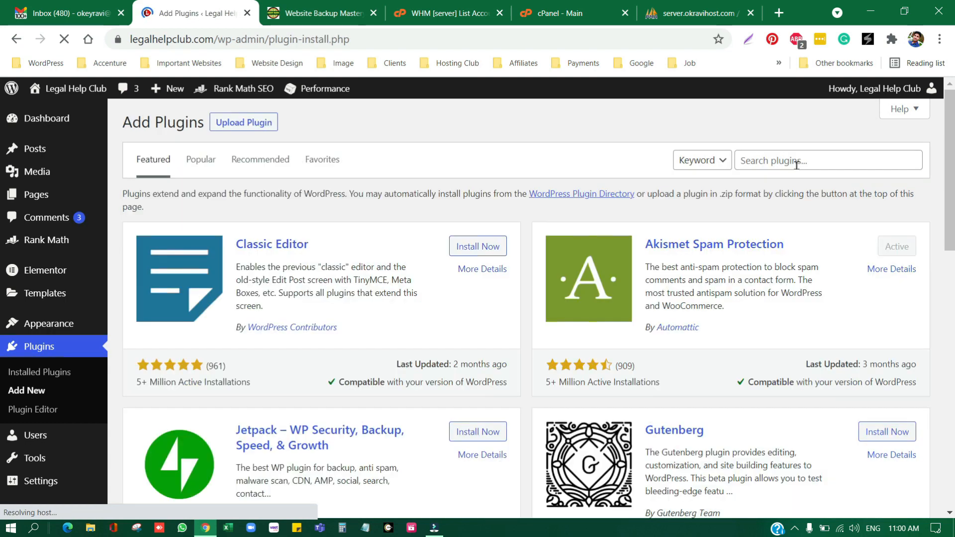
click(797, 164)
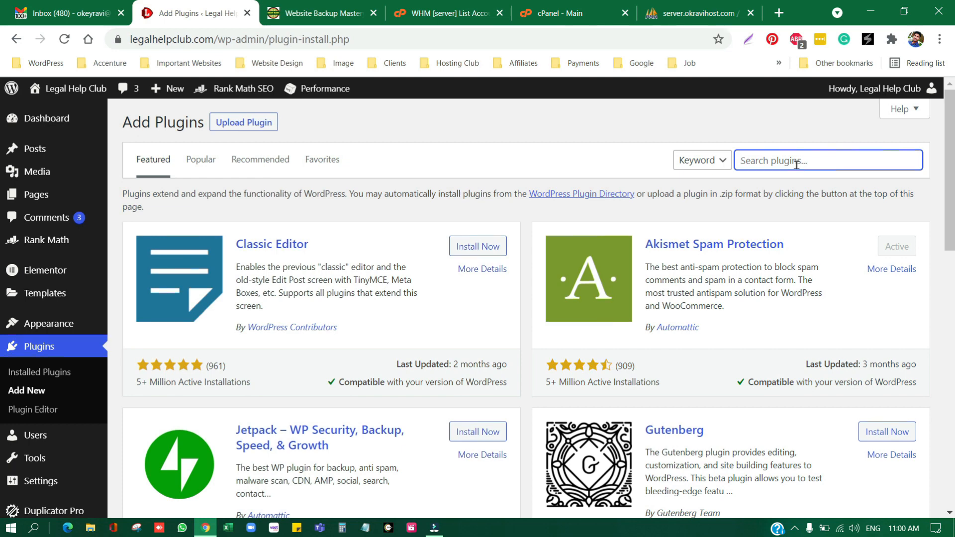
text(garbage)
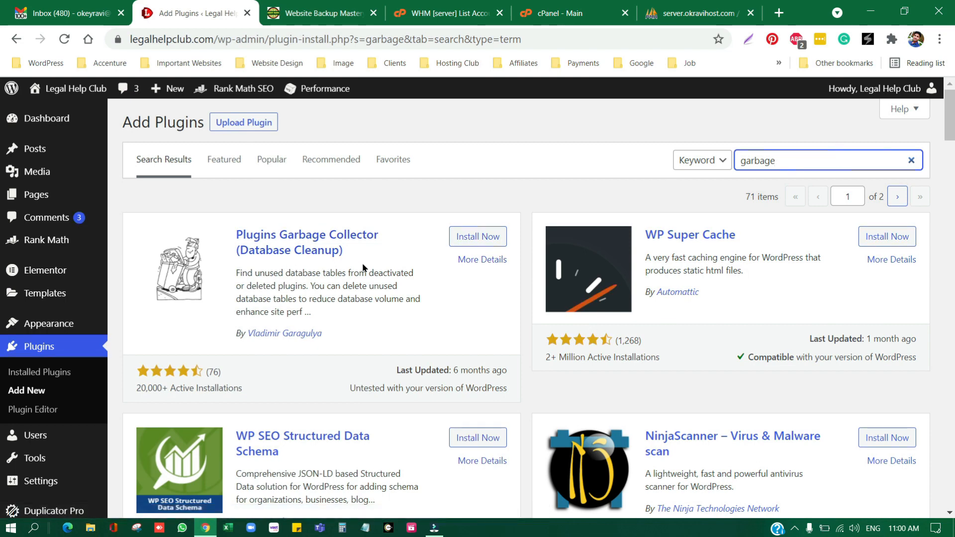
click(486, 237)
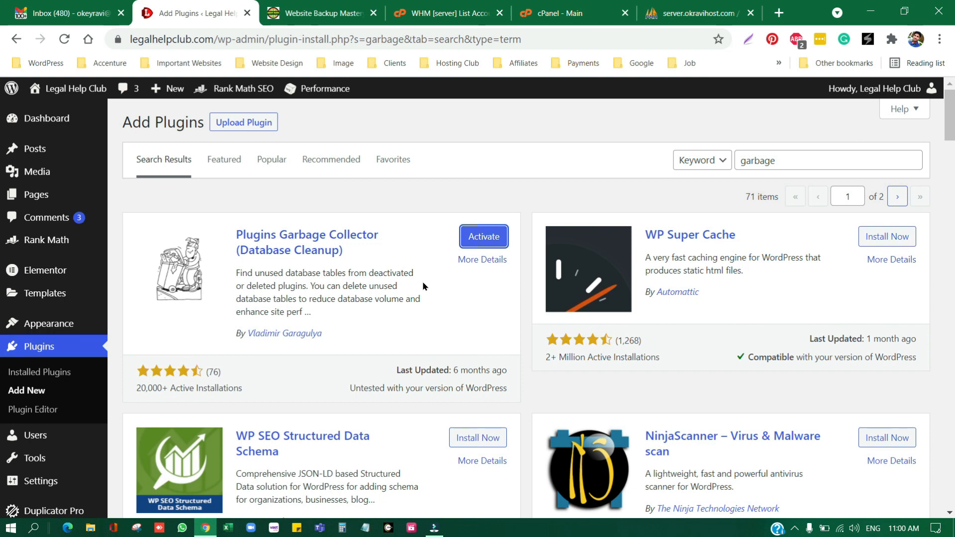
click(487, 238)
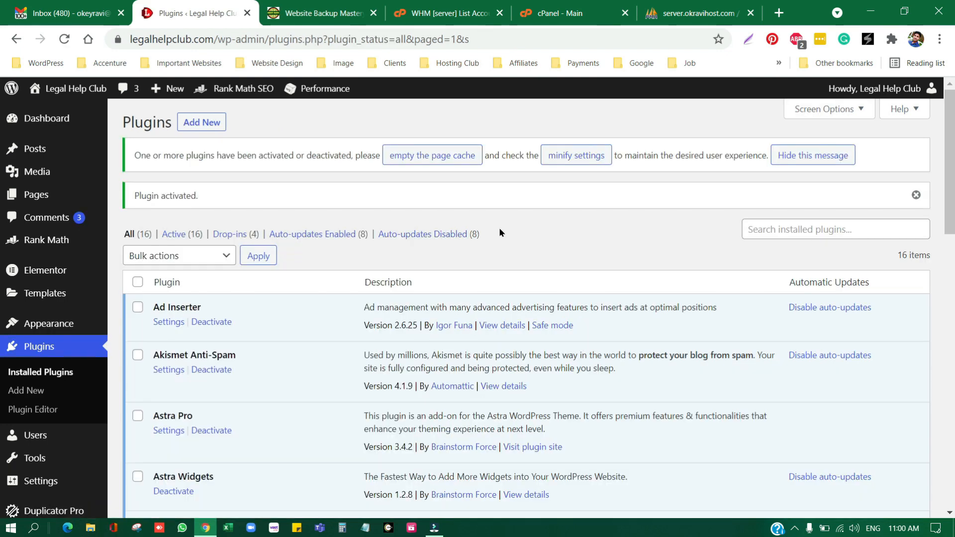
- Empty the site's page cache and open the Database Cleanup tool
click(444, 162)
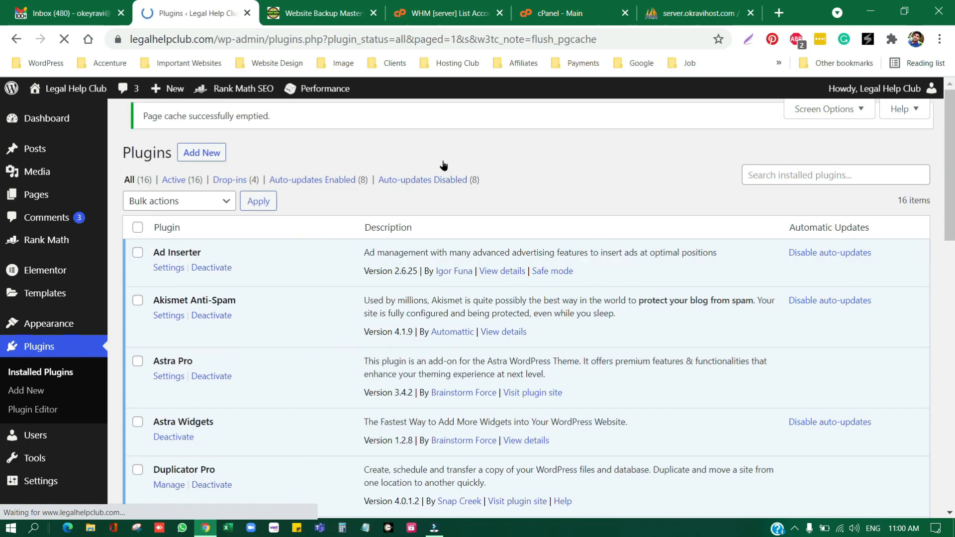
scroll(258, 256, down, 3)
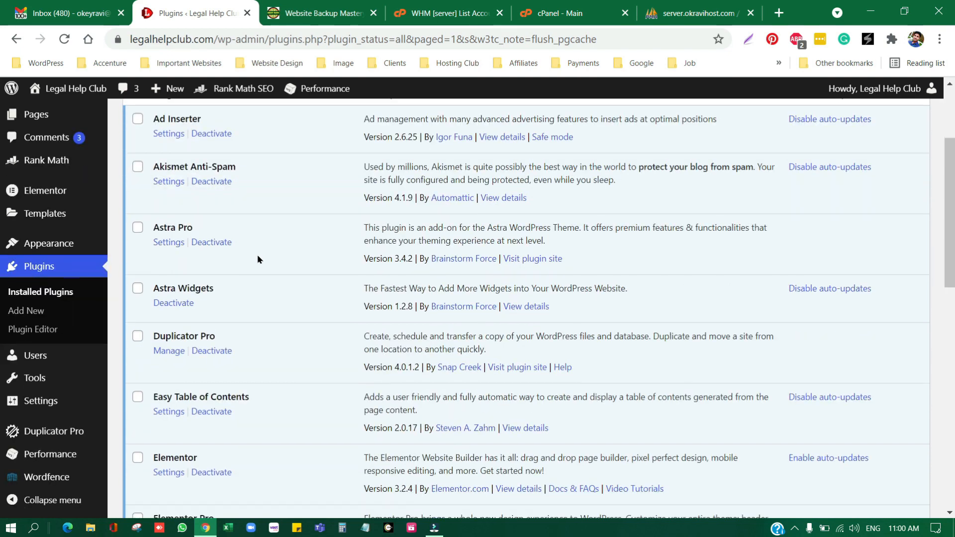
mouse_move(38, 378)
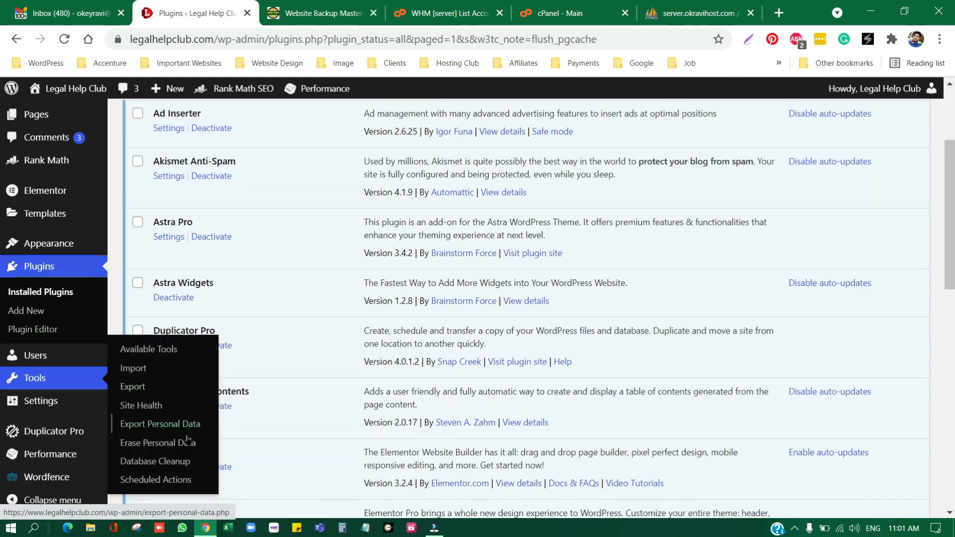
click(145, 462)
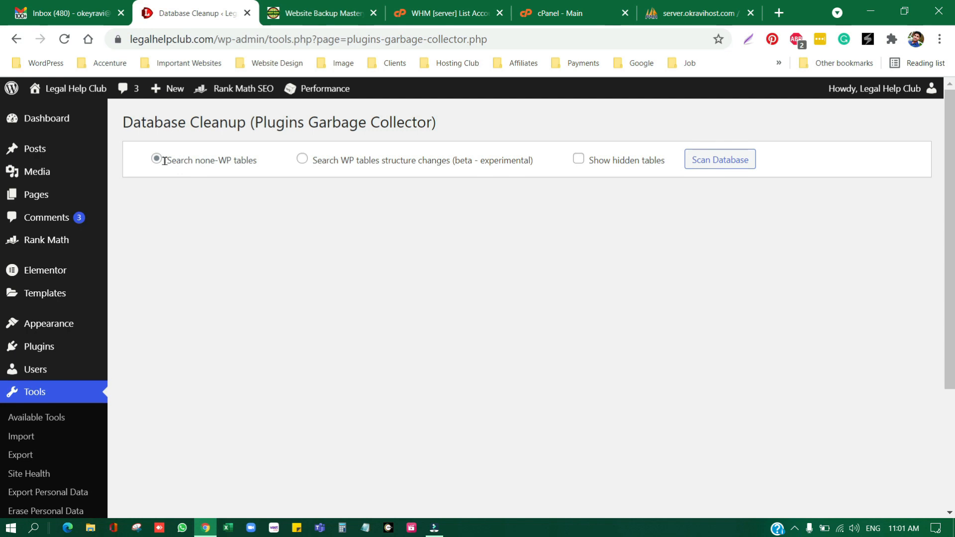
- Scan the database for none-WP tables and confirm the scan
drag(165, 161, 237, 164)
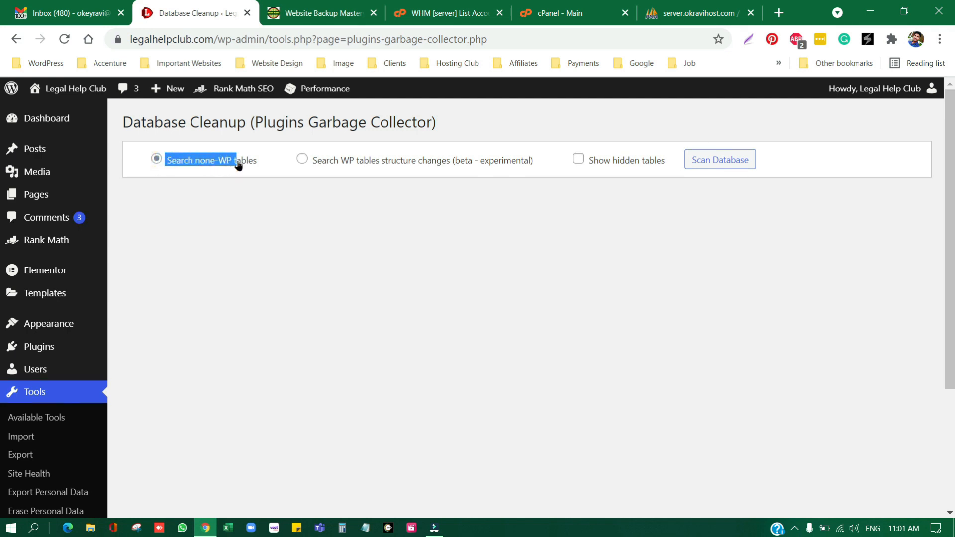
click(258, 162)
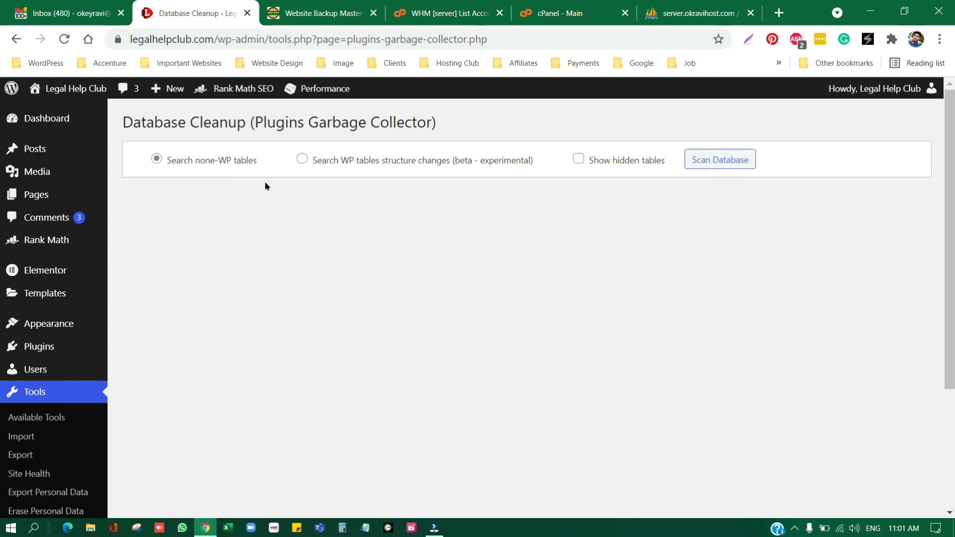
click(692, 161)
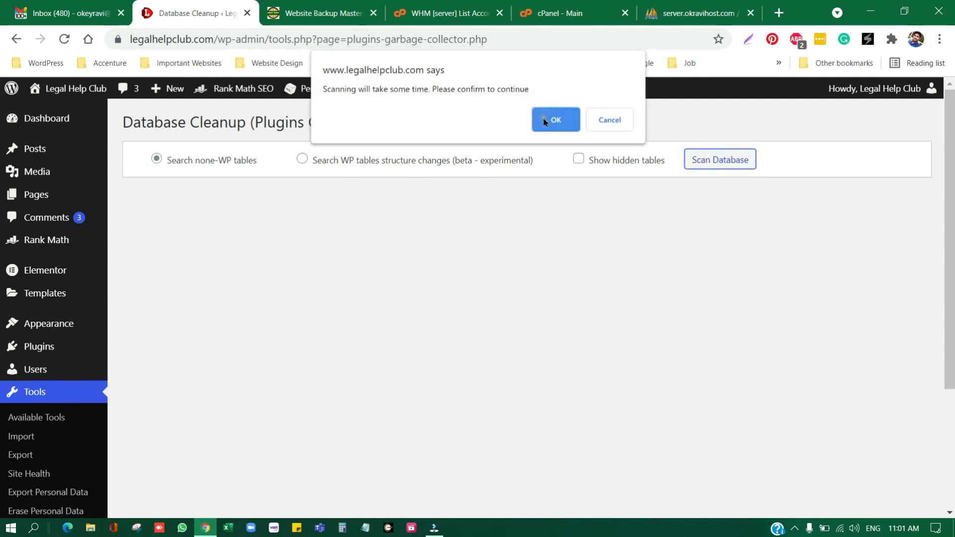
click(545, 122)
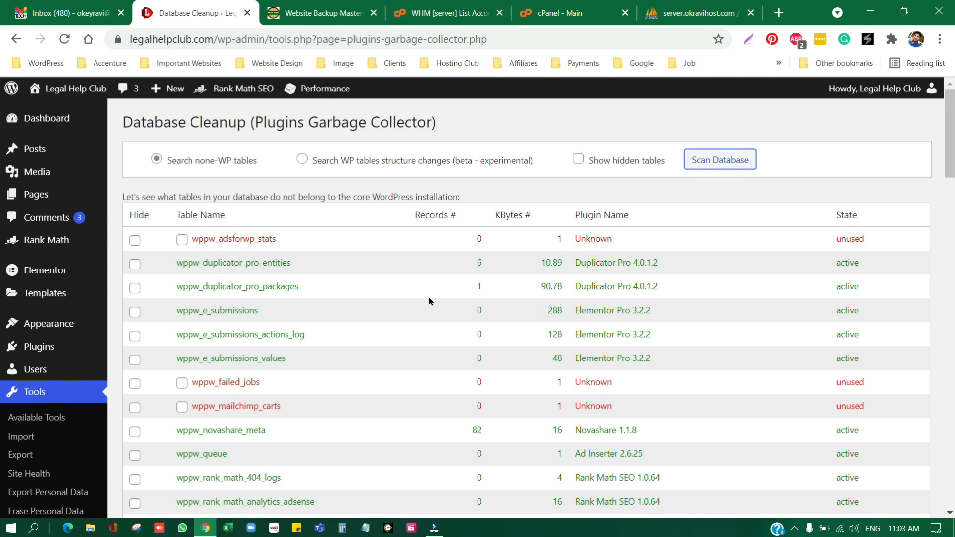
- Examine the scanned table list, checking which tables are unused and which plugins, such as WooCommerce and Yoast SEO, they belong to
scroll(383, 300, down, 2)
scroll(356, 294, up, 1)
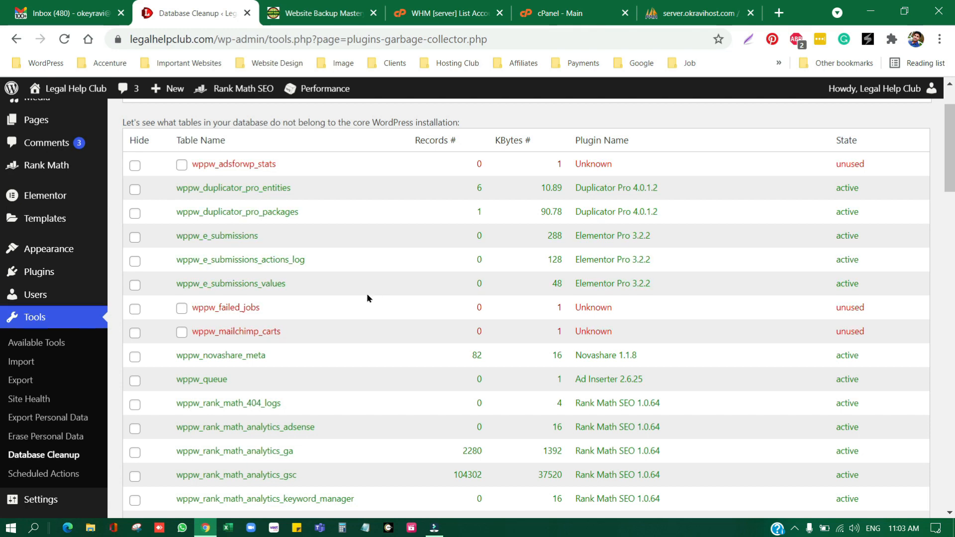
scroll(367, 298, down, 2)
scroll(367, 298, down, 3)
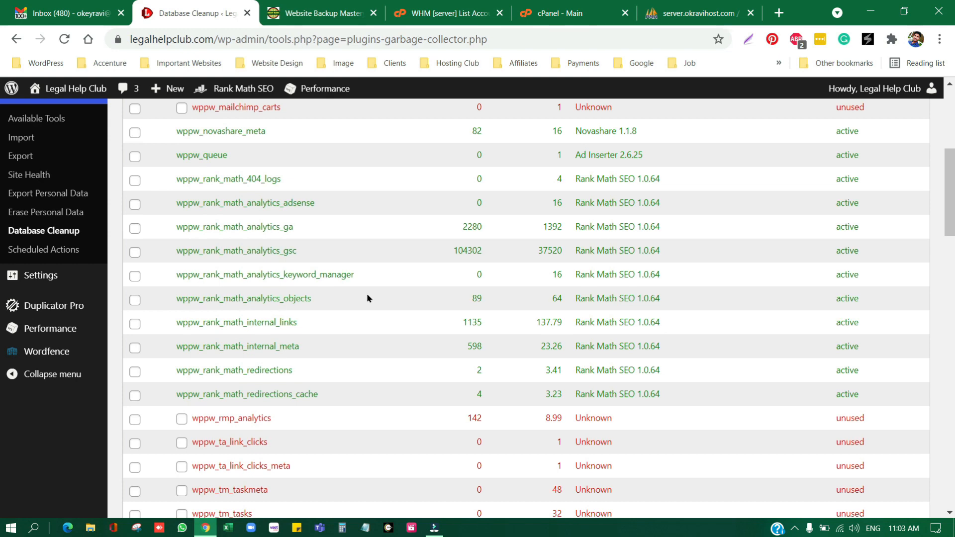
scroll(368, 298, down, 3)
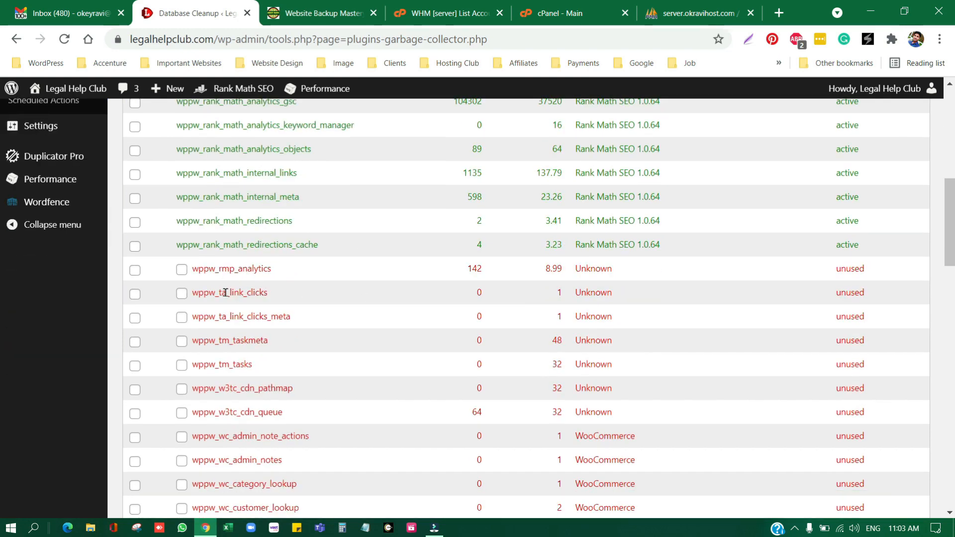
scroll(263, 348, down, 5)
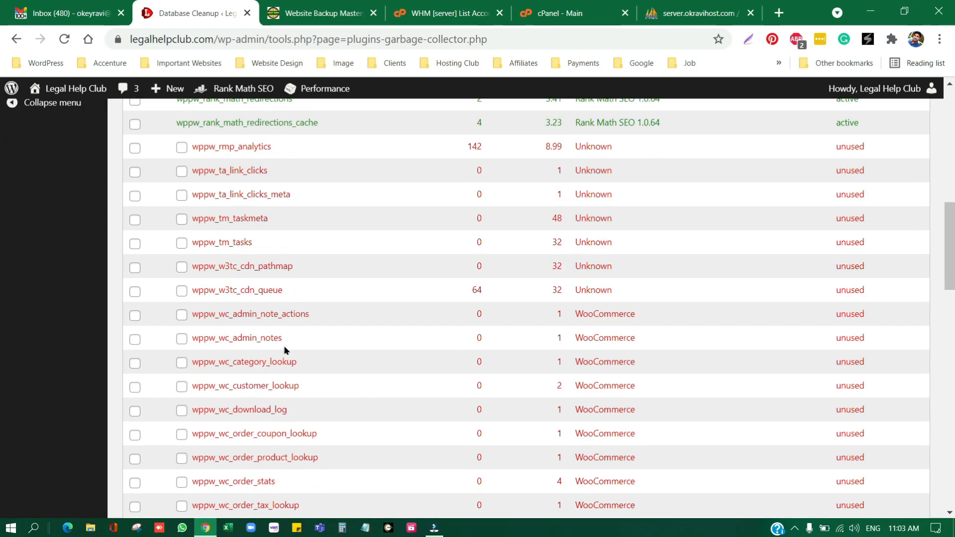
double_click(604, 253)
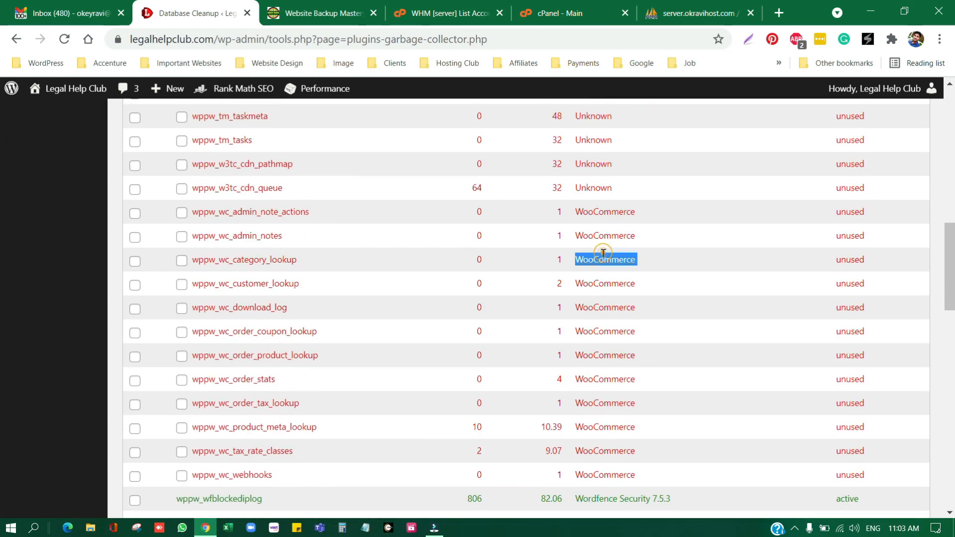
scroll(502, 295, down, 10)
scroll(501, 298, down, 7)
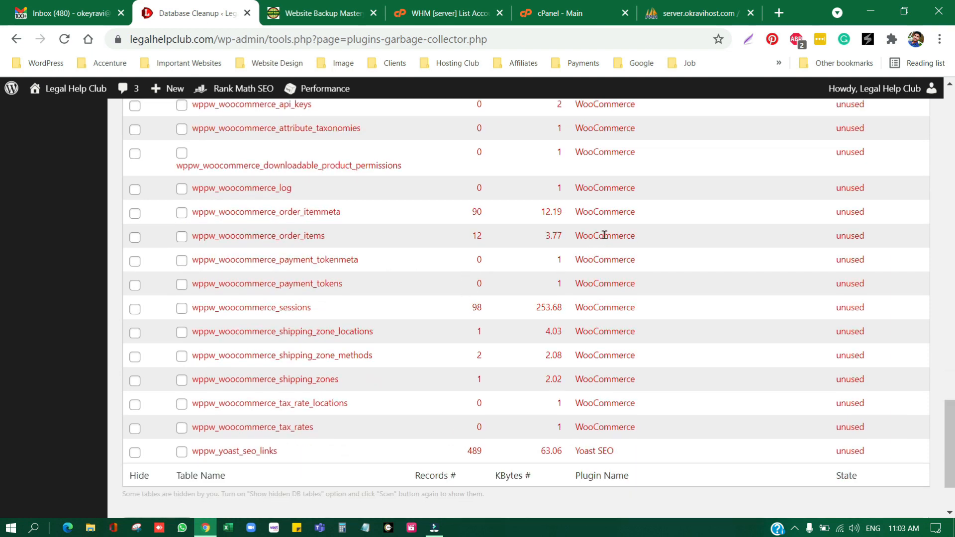
double_click(605, 235)
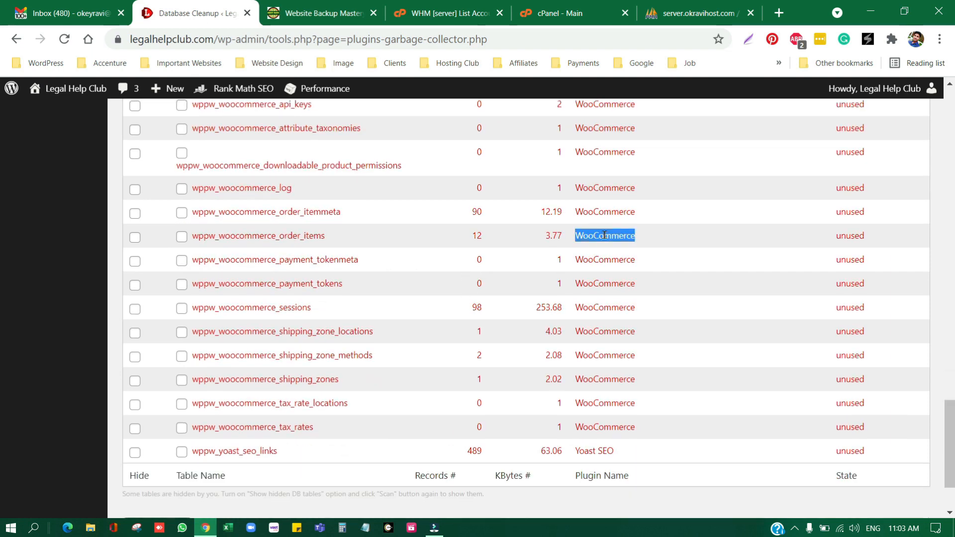
double_click(591, 450)
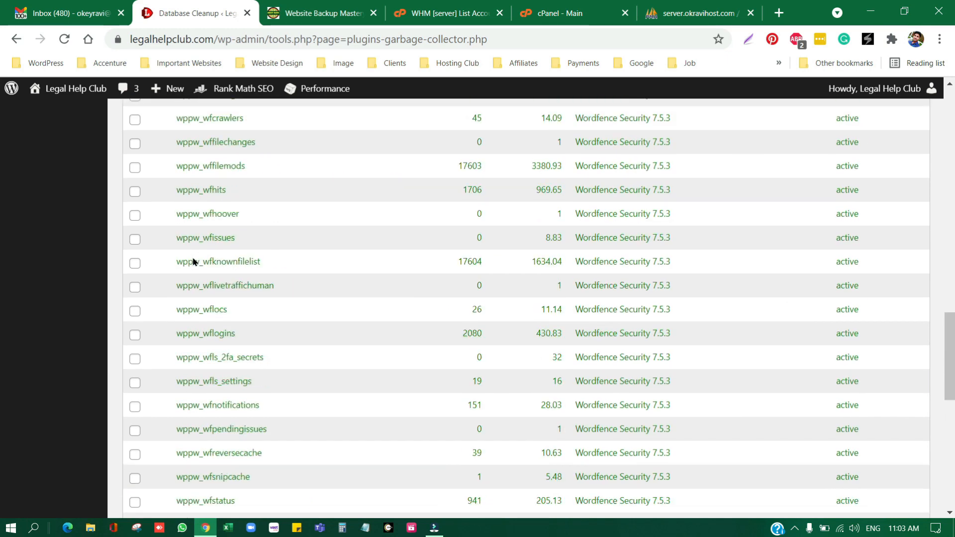
scroll(195, 257, up, 15)
scroll(194, 262, up, 15)
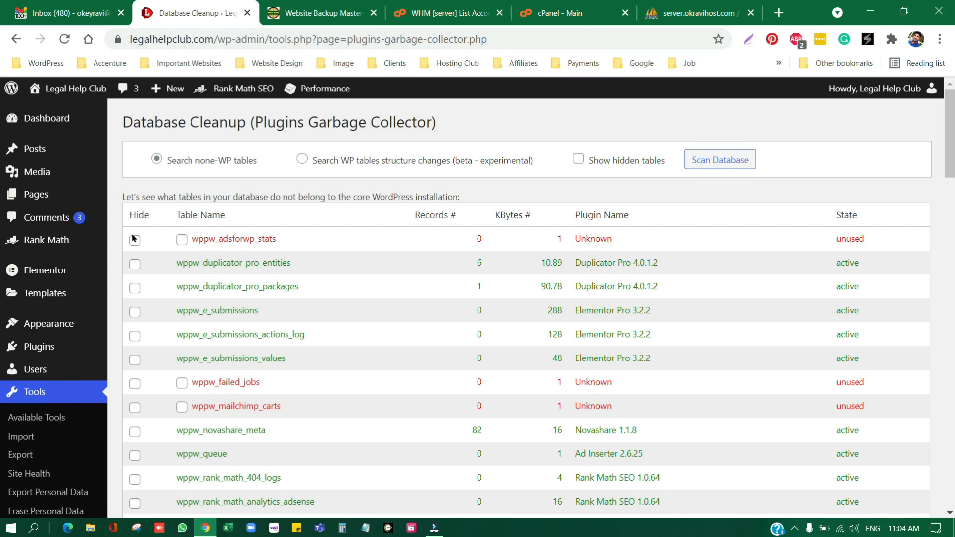
- Select the unused wppw_yoast_seo_links table and all wppw_woocommerce_ tables, from wppw_woocommerce_tax_rates up to wppw_woocommerce_api_keys
scroll(213, 275, down, 20)
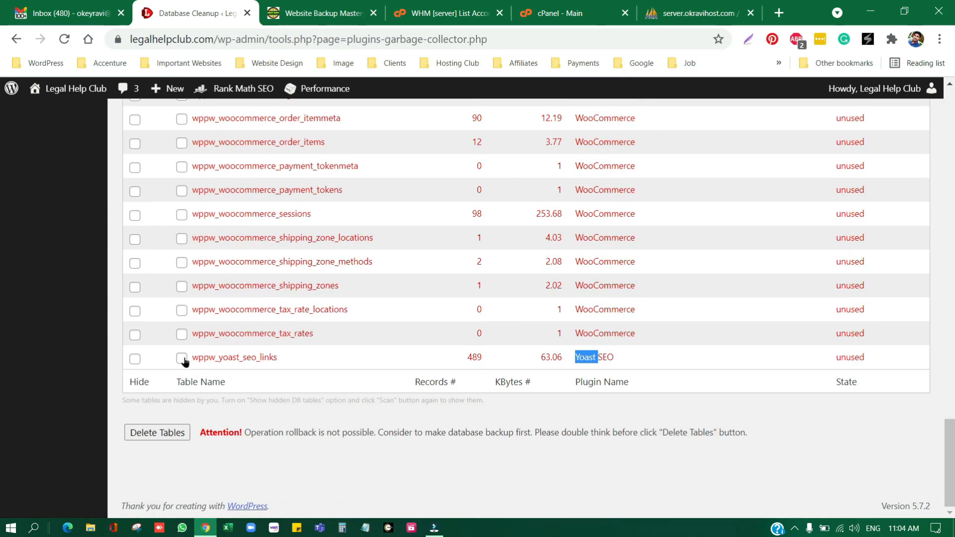
click(182, 358)
click(181, 334)
click(182, 310)
click(182, 285)
click(182, 262)
click(181, 239)
click(181, 214)
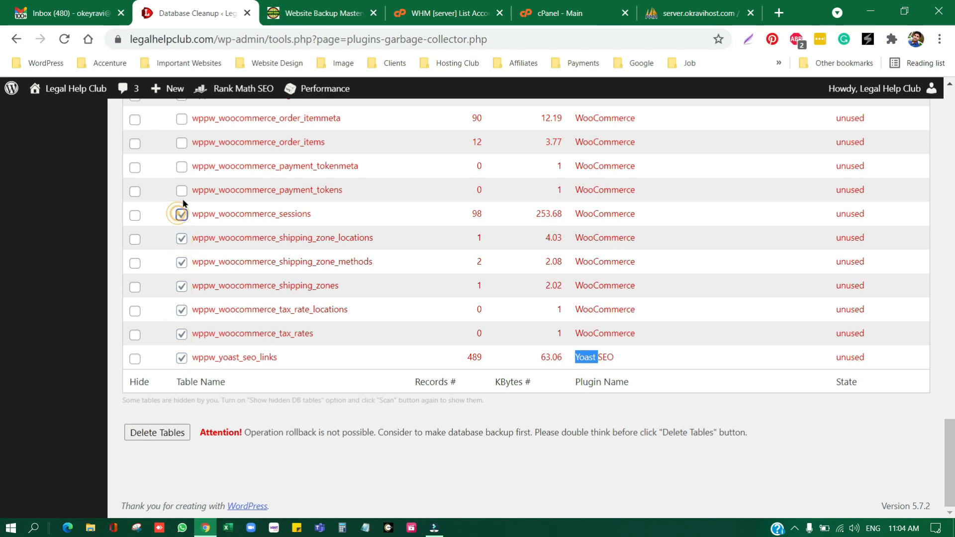
click(181, 190)
click(182, 167)
click(181, 143)
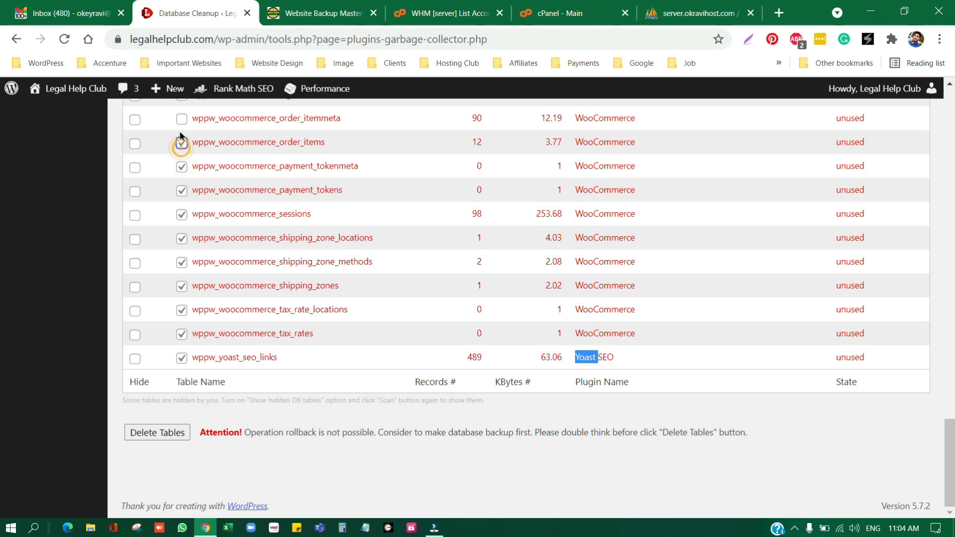
click(181, 119)
scroll(187, 224, up, 5)
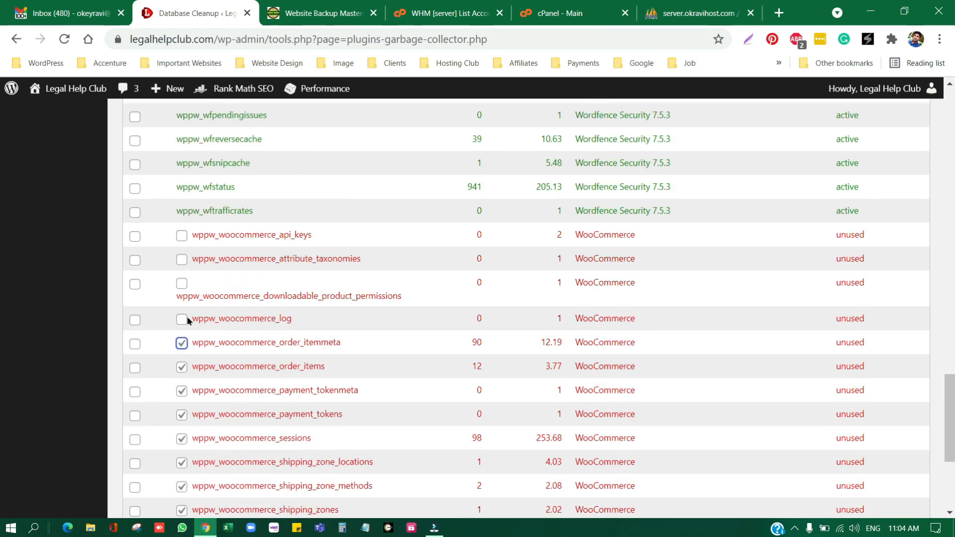
click(182, 319)
click(181, 282)
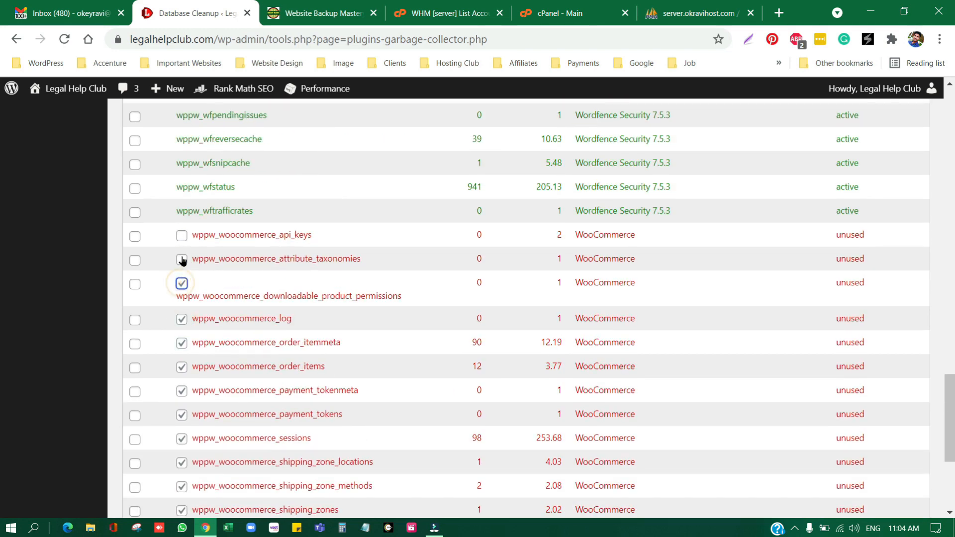
click(181, 259)
click(182, 236)
- Select all unused WooCommerce tables with the wppw_wc_ prefix, from wppw_wc_webhooks up to wppw_wc_admin_note_actions
scroll(212, 302, up, 1)
scroll(213, 302, up, 13)
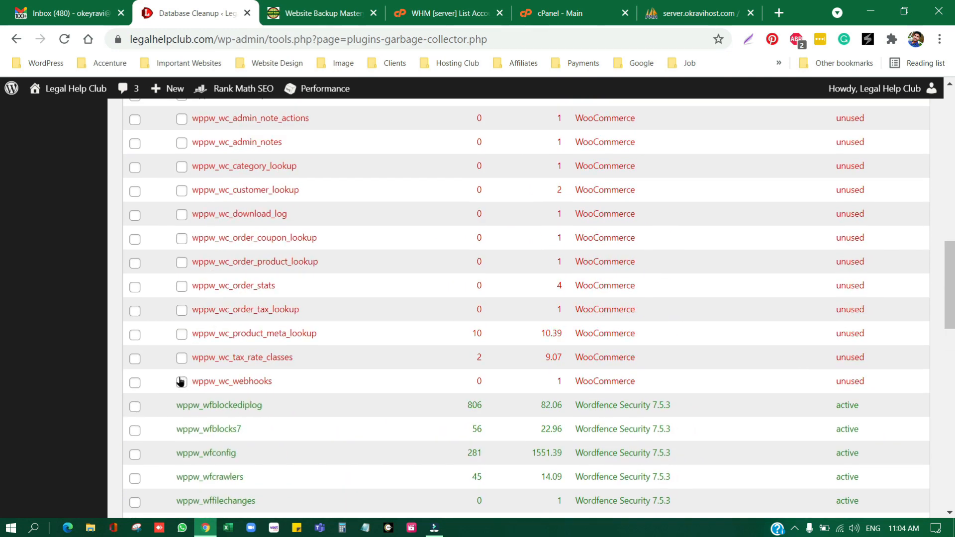
click(181, 382)
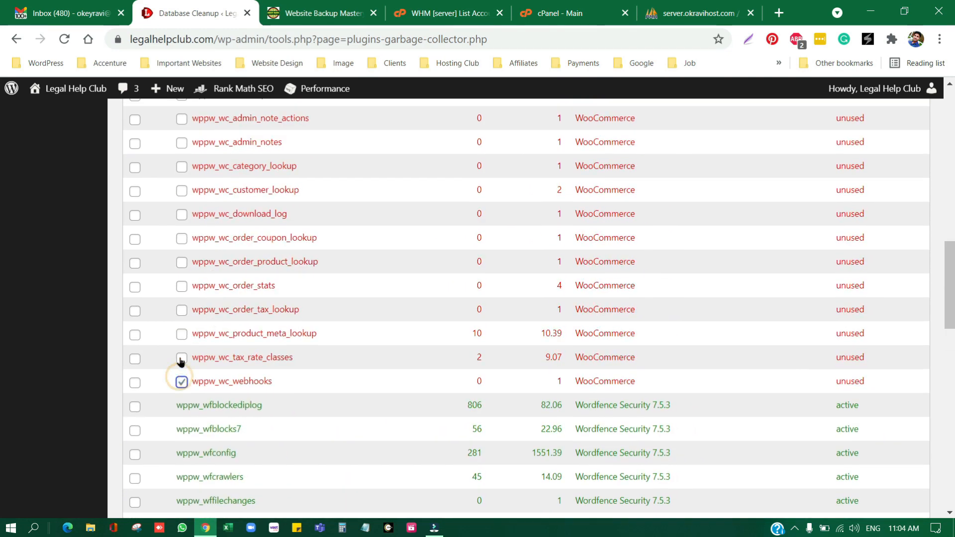
click(181, 358)
click(182, 334)
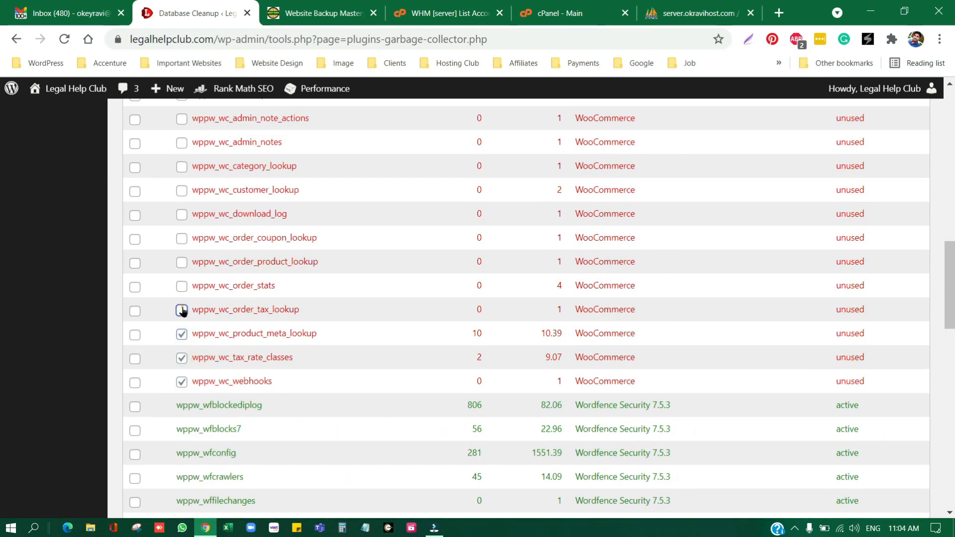
click(181, 310)
click(181, 286)
click(182, 263)
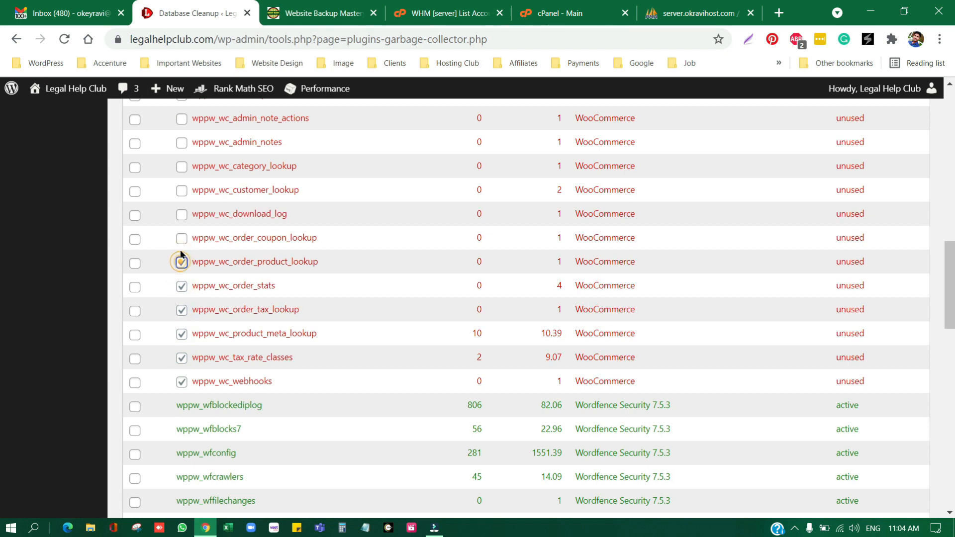
click(182, 238)
click(181, 215)
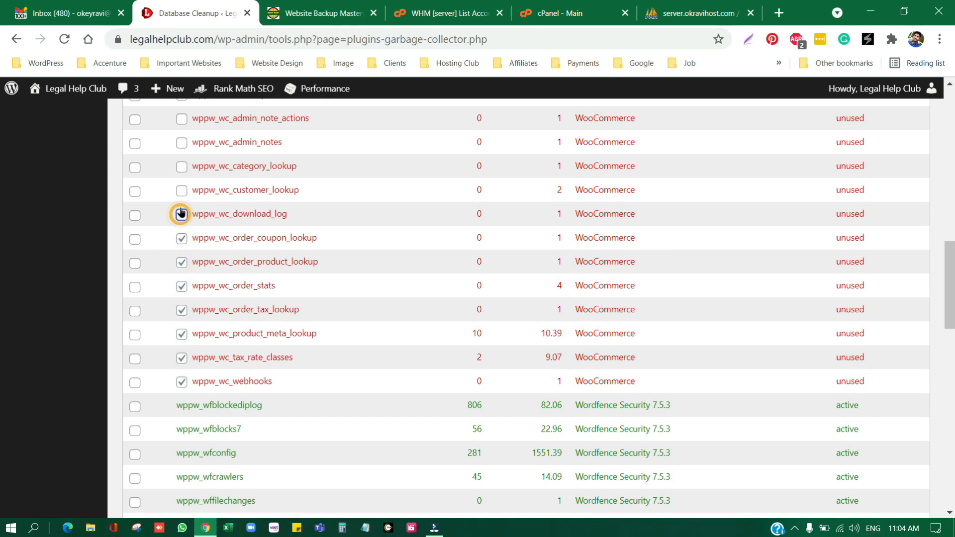
click(182, 192)
click(182, 169)
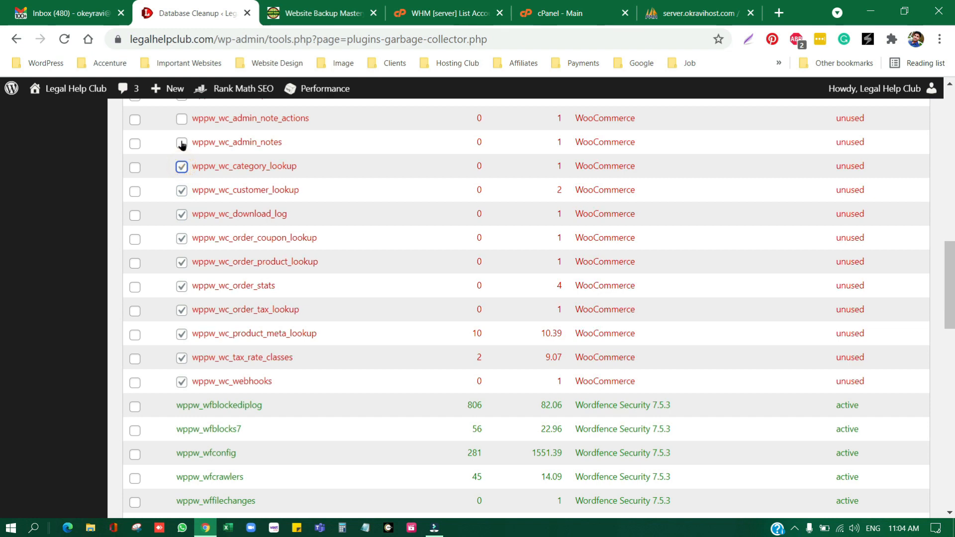
click(182, 143)
scroll(181, 144, up, 3)
click(181, 269)
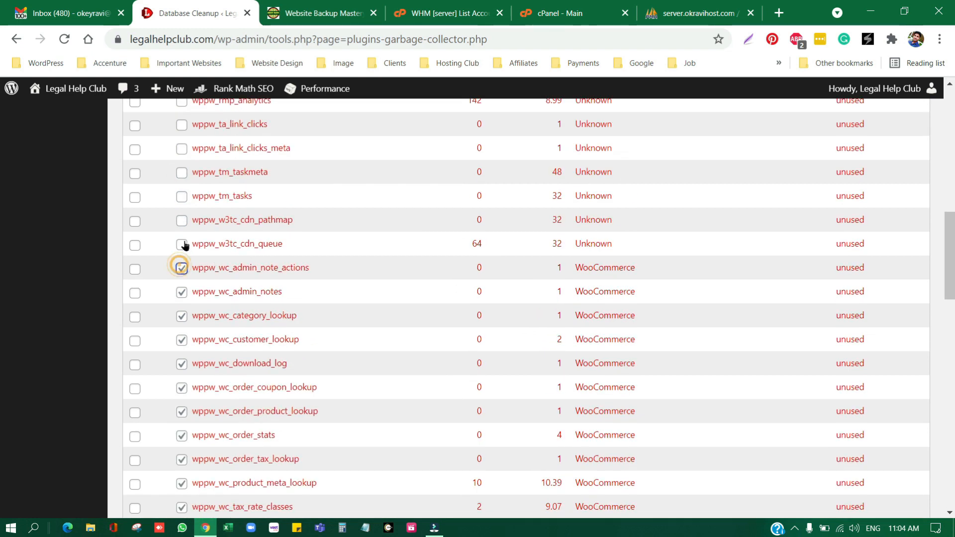
- Select the unused tables of unknown plugins from wppw_w3tc_cdn_queue up to wppw_rmp_analytics
click(181, 244)
click(182, 221)
click(182, 197)
click(182, 173)
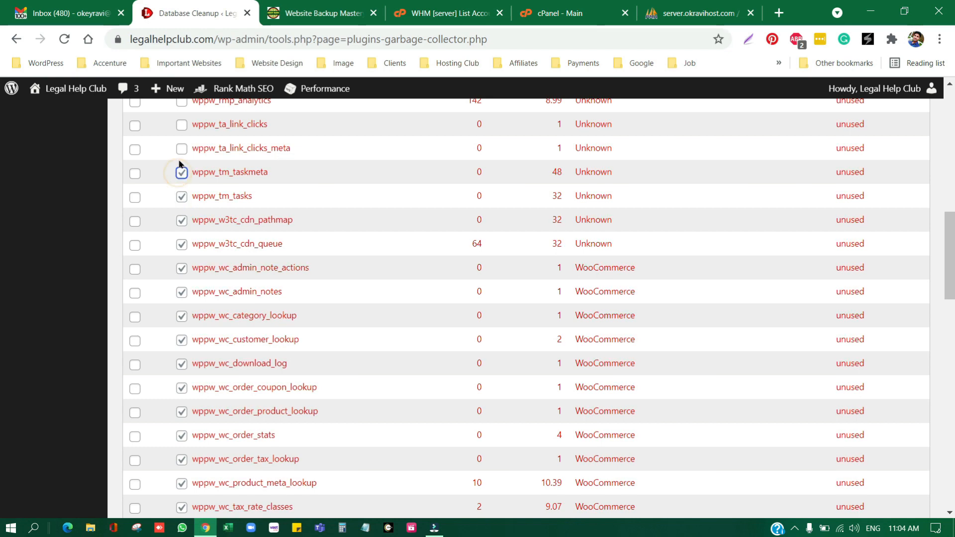
click(182, 149)
click(182, 125)
scroll(198, 223, up, 3)
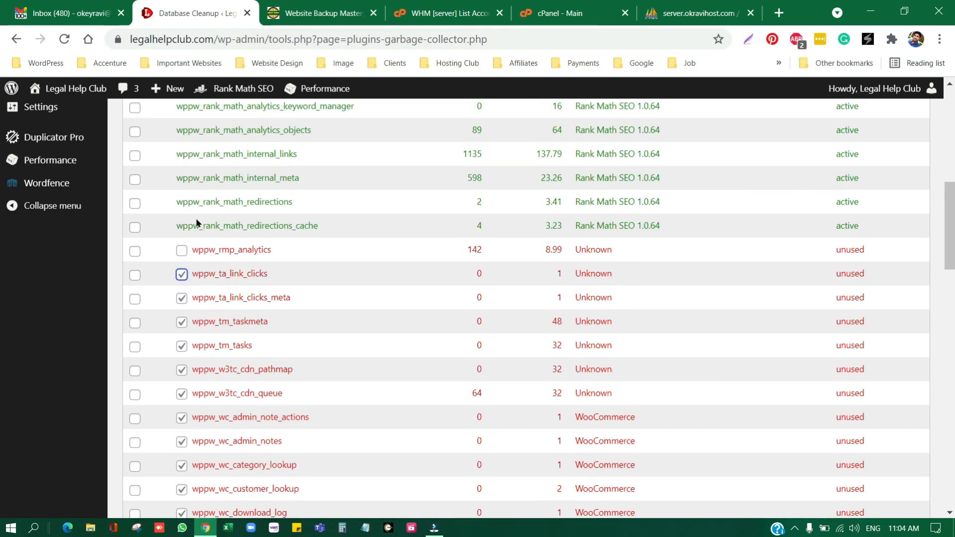
click(182, 250)
- Select the unused tables wppw_mailchimp_carts, wppw_failed_jobs and wppw_adsforwp_stats
scroll(219, 318, up, 8)
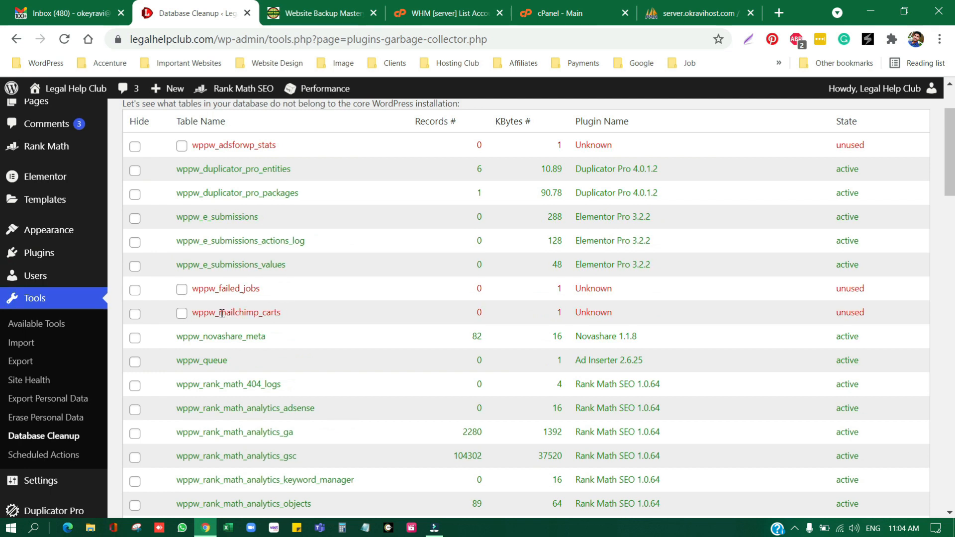
click(182, 314)
click(182, 288)
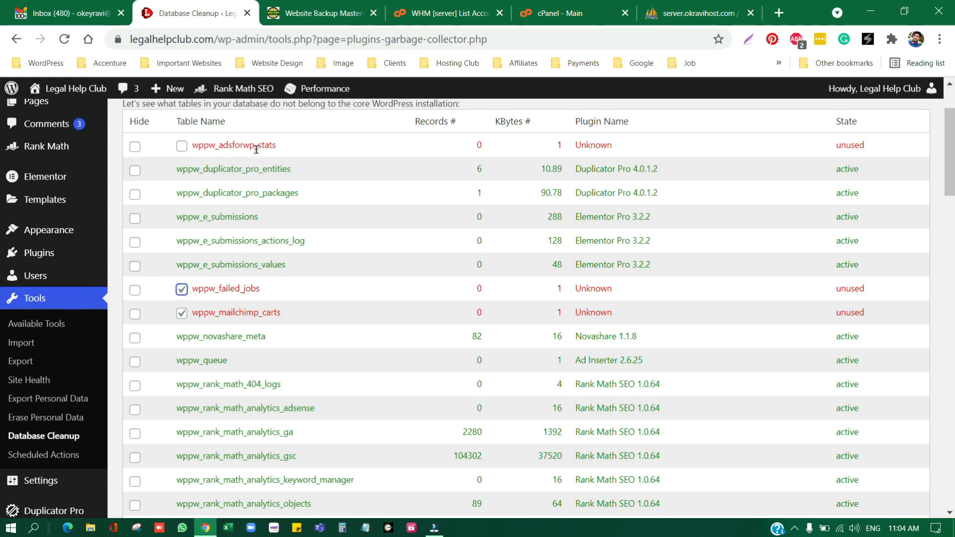
click(182, 147)
- Delete all the selected unused tables from the database and confirm the deletion
scroll(347, 299, down, 20)
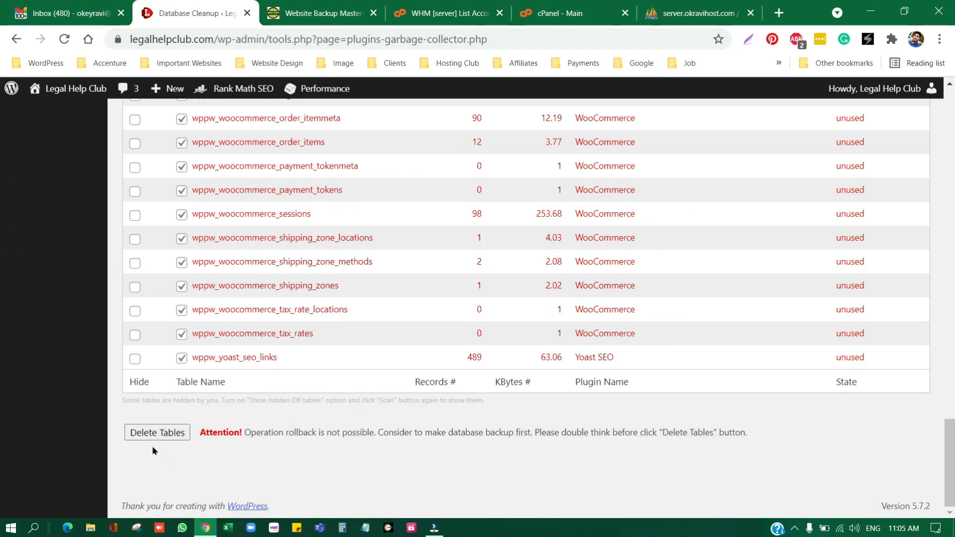
click(142, 437)
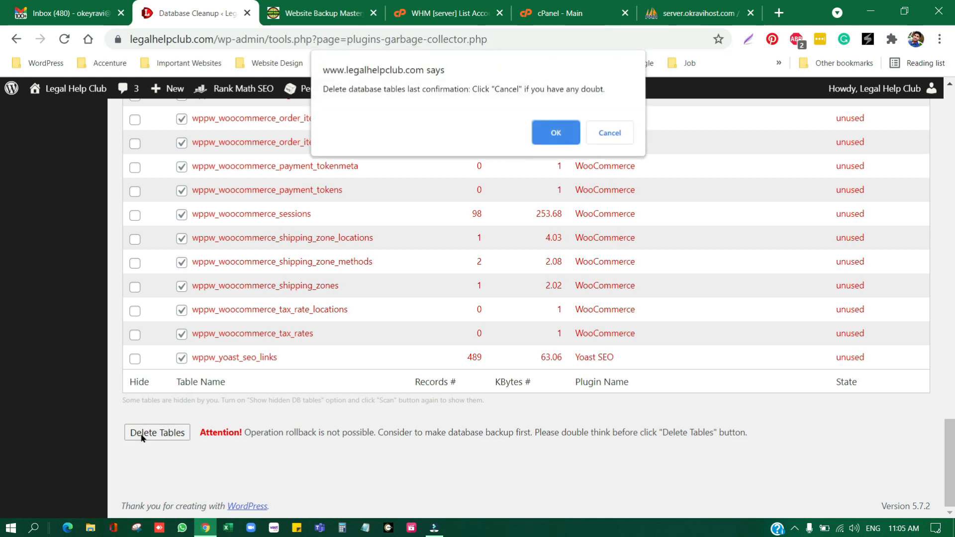
click(555, 132)
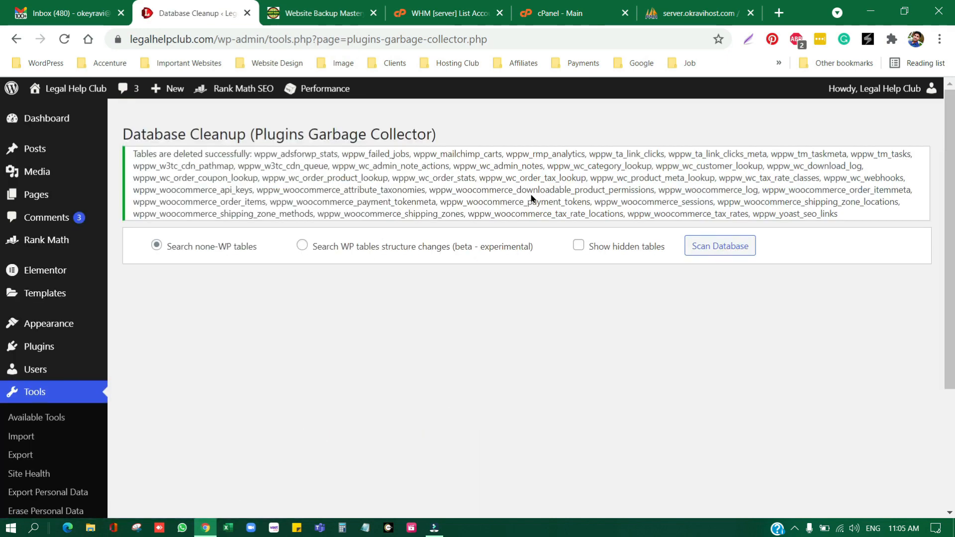
- Rescan the database for none-WP tables and confirm the scan
click(720, 246)
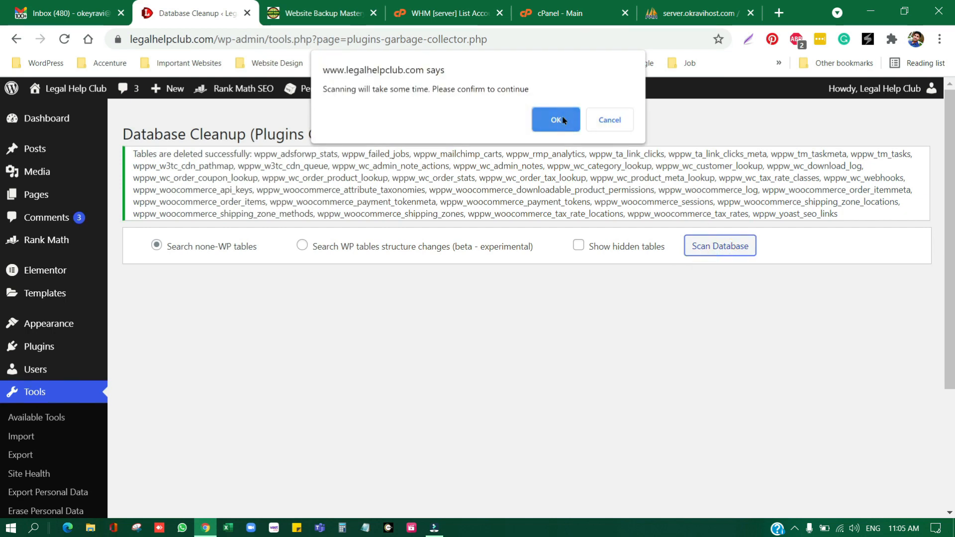
click(556, 119)
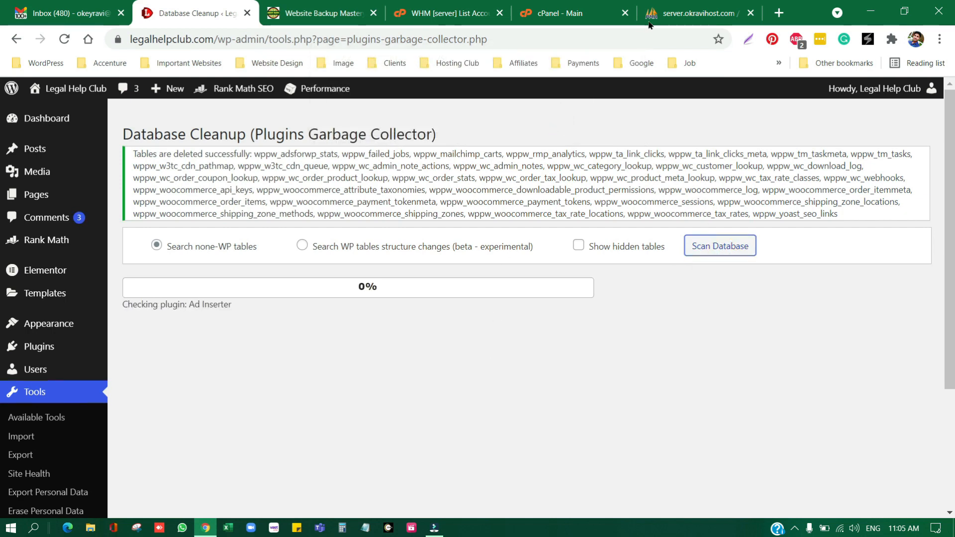
- Switch to phpMyAdmin and try to reload the legalhelpclub_w844 table structure, checking the database scan's progress meanwhile
click(662, 14)
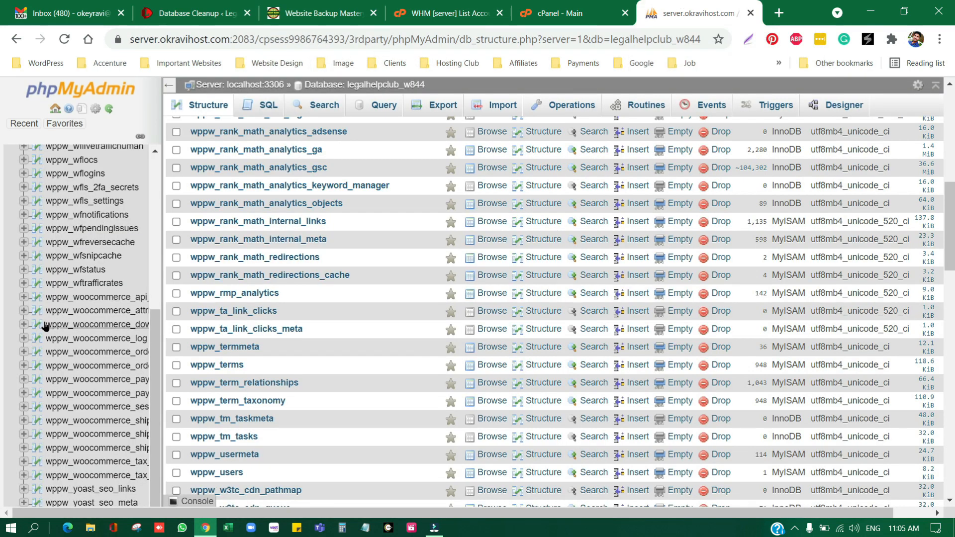
scroll(54, 343, down, 6)
scroll(91, 299, up, 5)
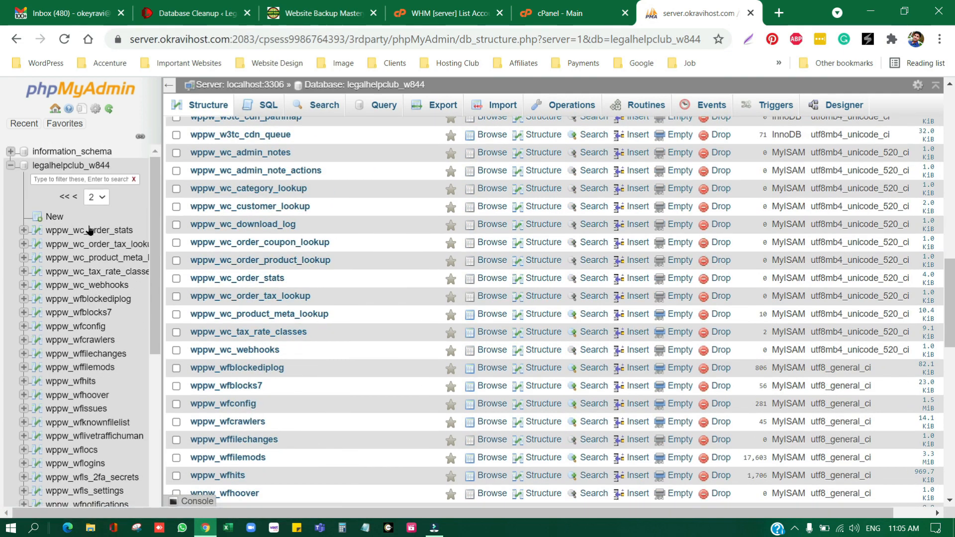
click(64, 39)
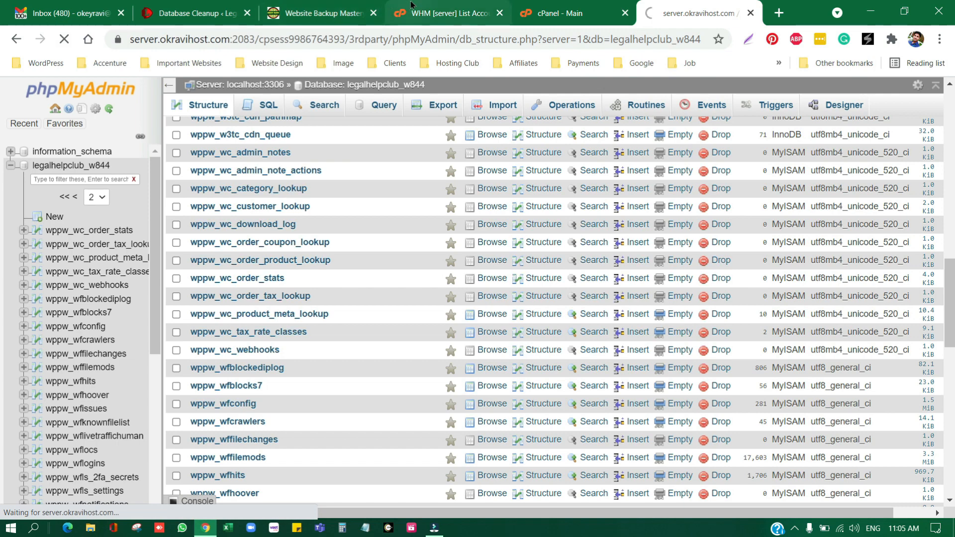
click(231, 5)
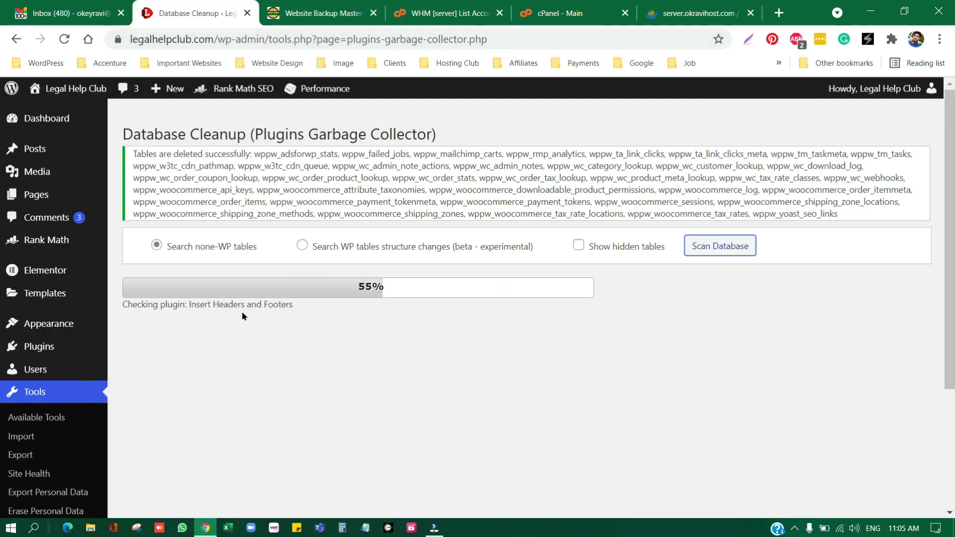
click(690, 9)
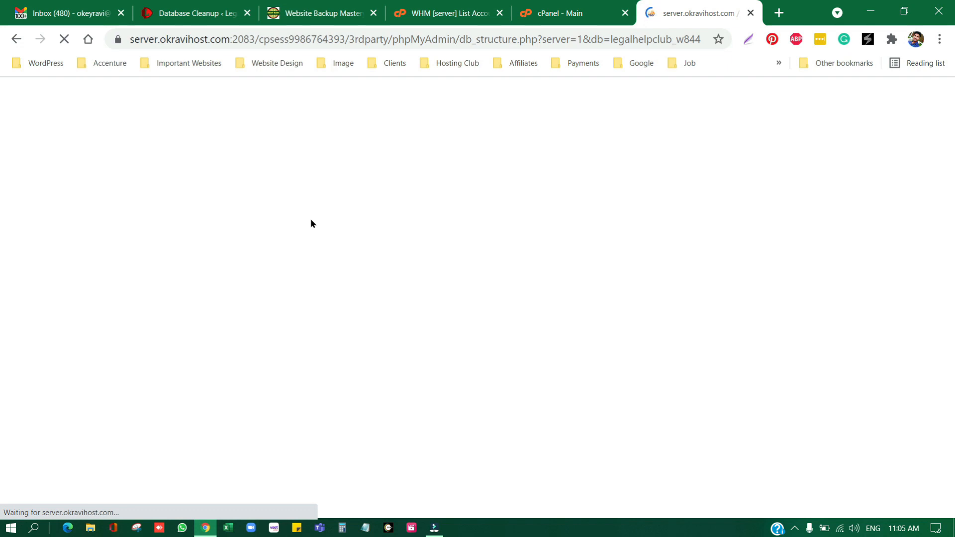
- Return to the Database Cleanup page and check the rescanned table list for any remaining unused tables
click(213, 12)
scroll(378, 377, down, 8)
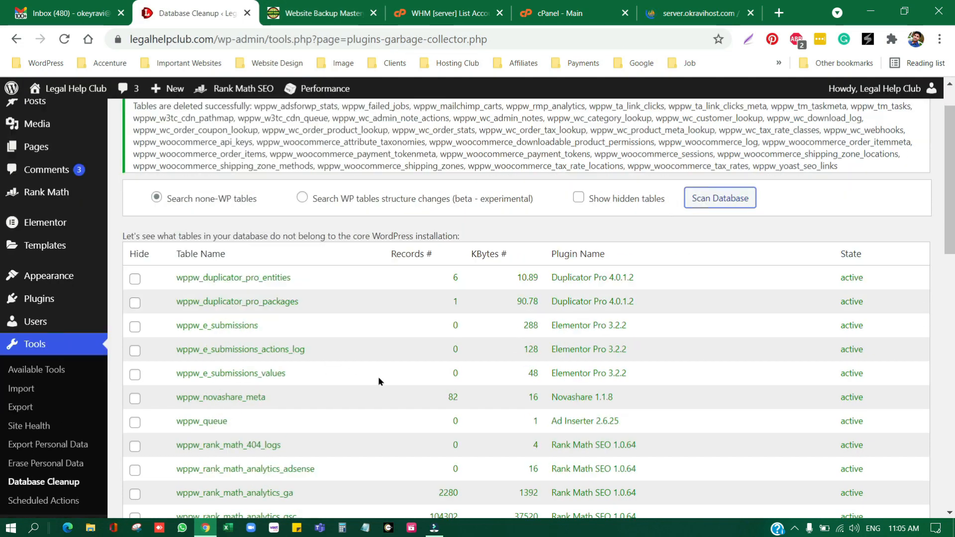
scroll(315, 353, down, 5)
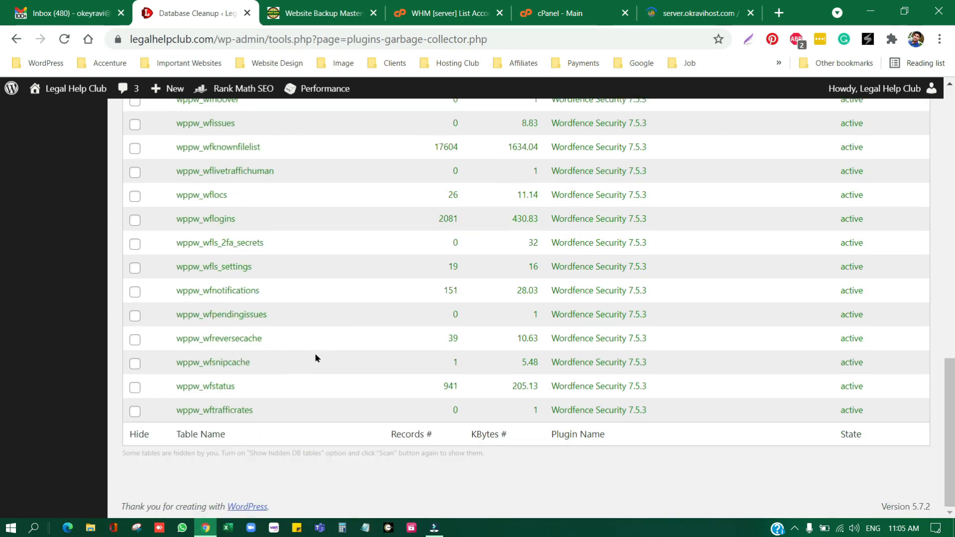
scroll(297, 357, up, 15)
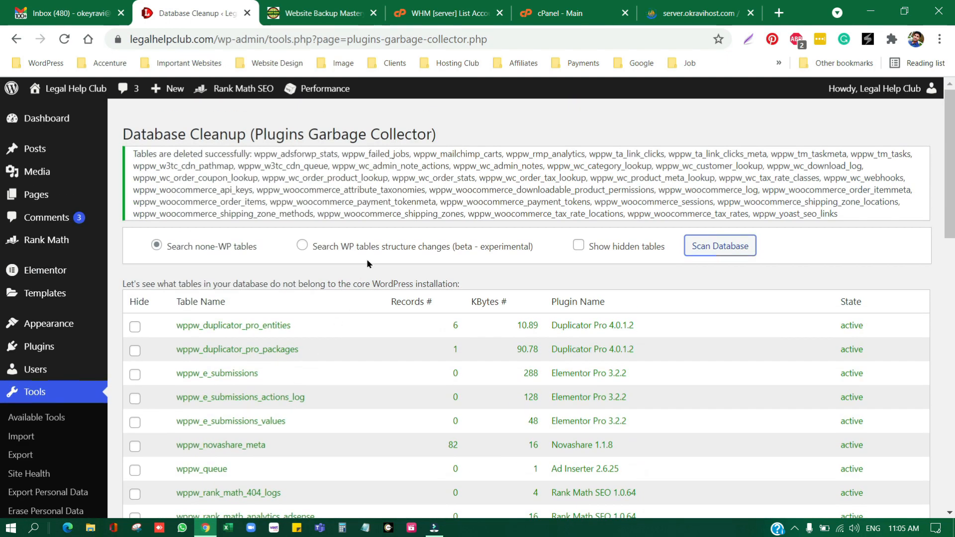
click(308, 8)
click(236, 5)
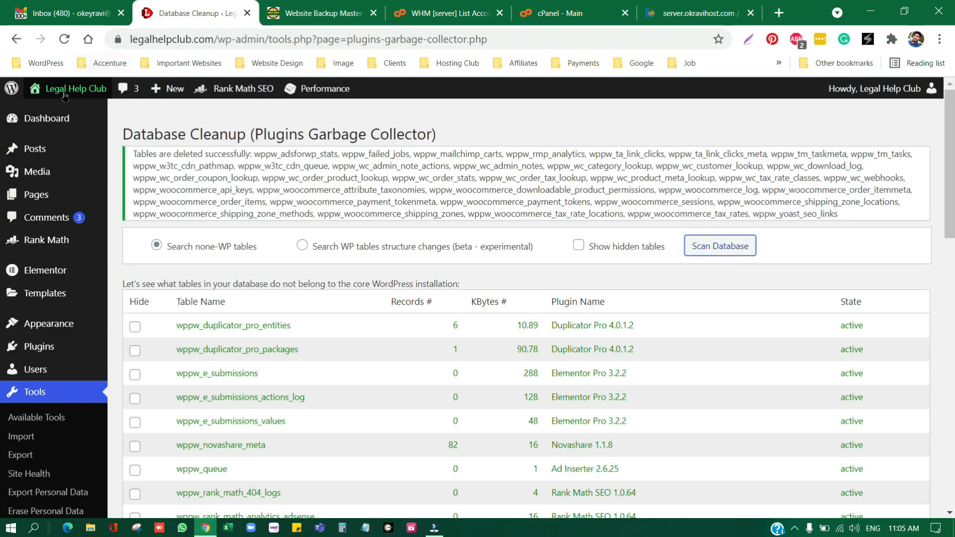
- Open the Legal Help Club site in a new tab and check its home page down to the footer
mouse_move(74, 89)
right_click(47, 114)
click(87, 124)
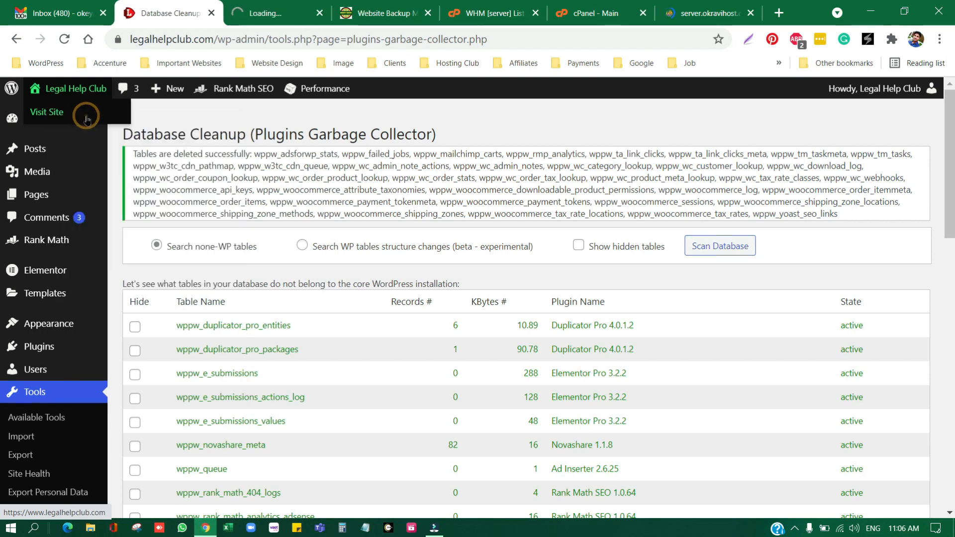
click(305, 6)
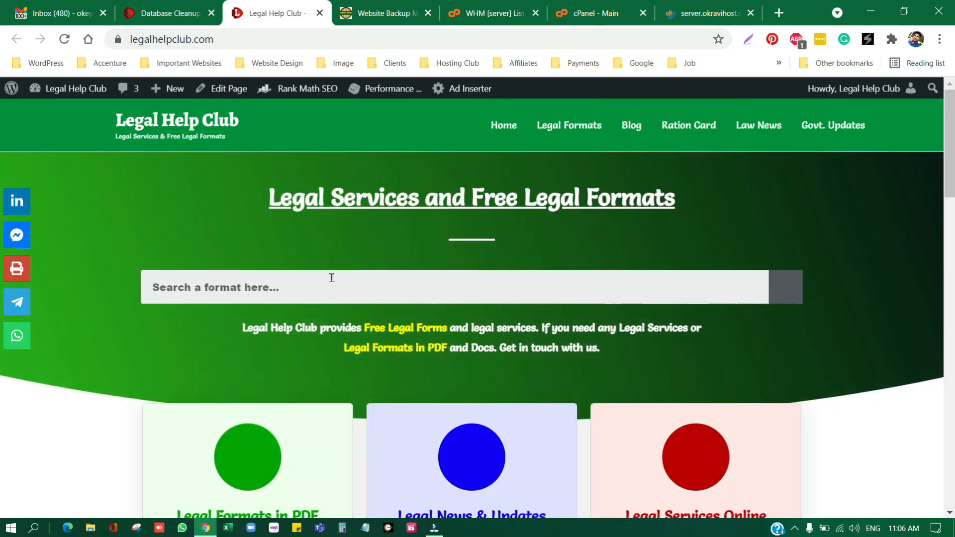
scroll(331, 277, down, 15)
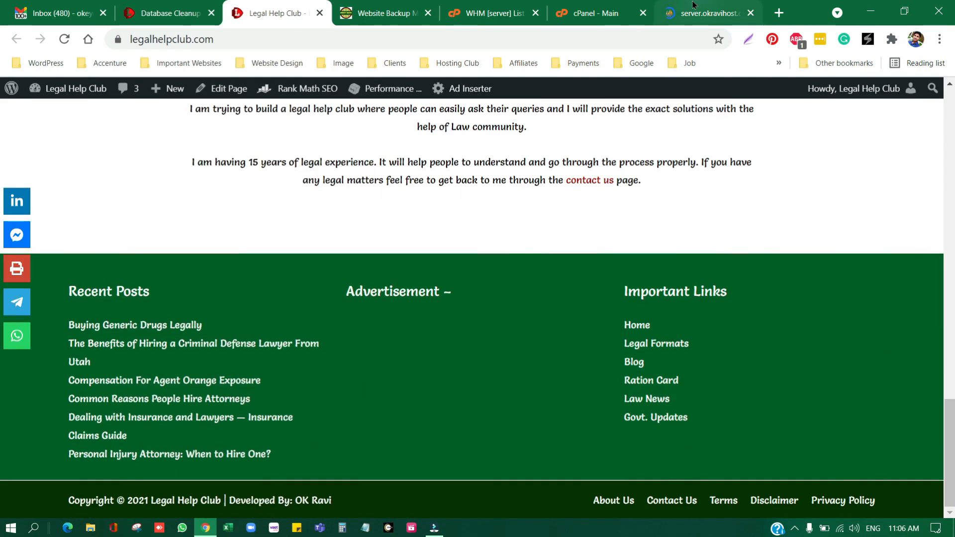
- Reopen phpMyAdmin from cPanel and examine page 1 of the legalhelpclub_w844 table list for leftover plugin tables
click(693, 4)
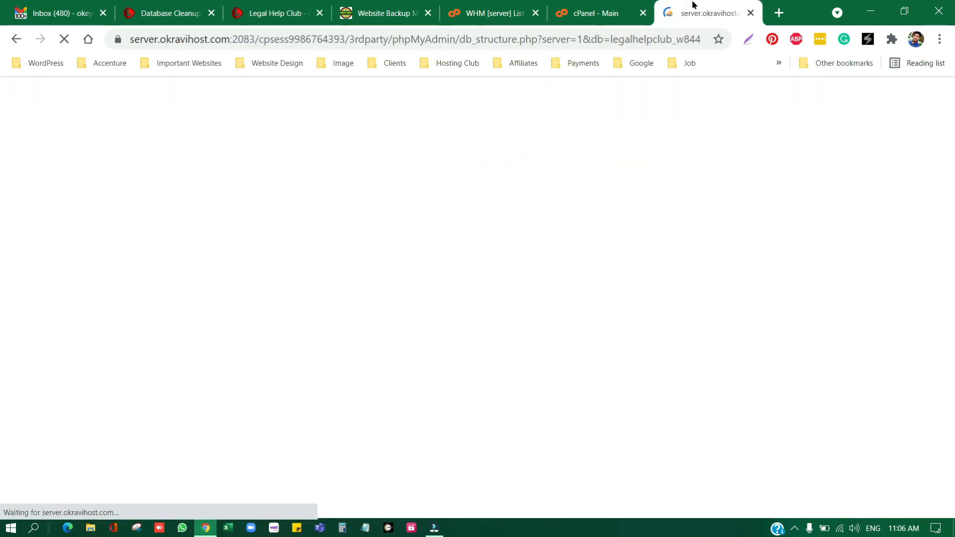
click(602, 21)
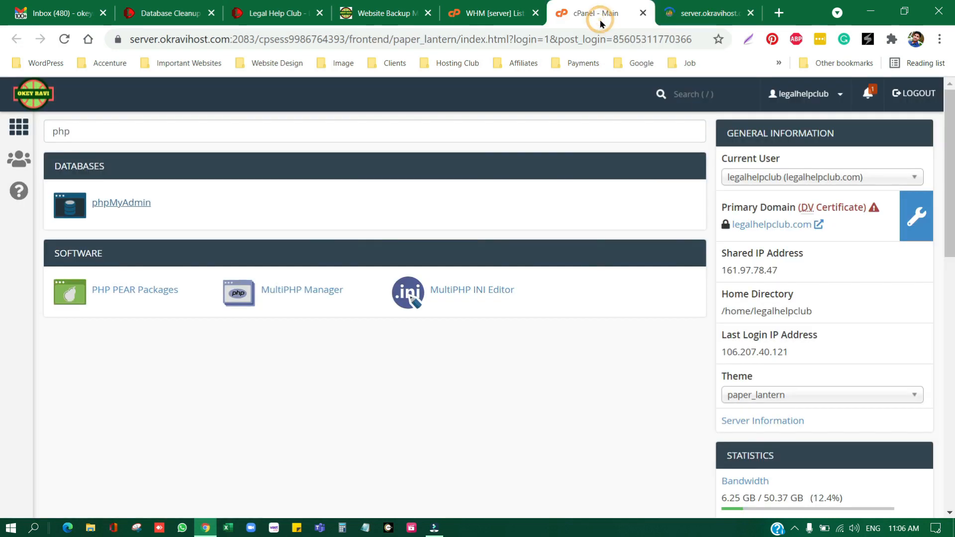
click(117, 206)
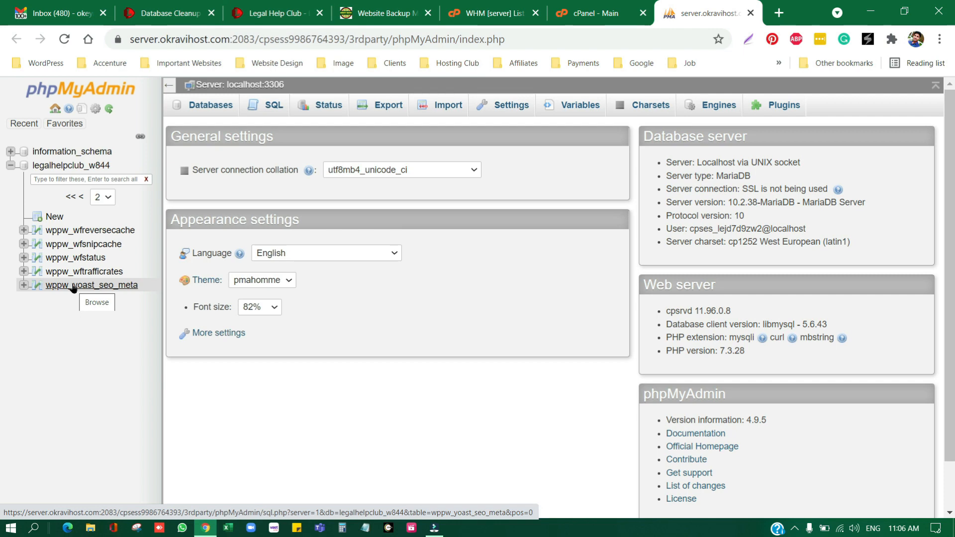
click(103, 197)
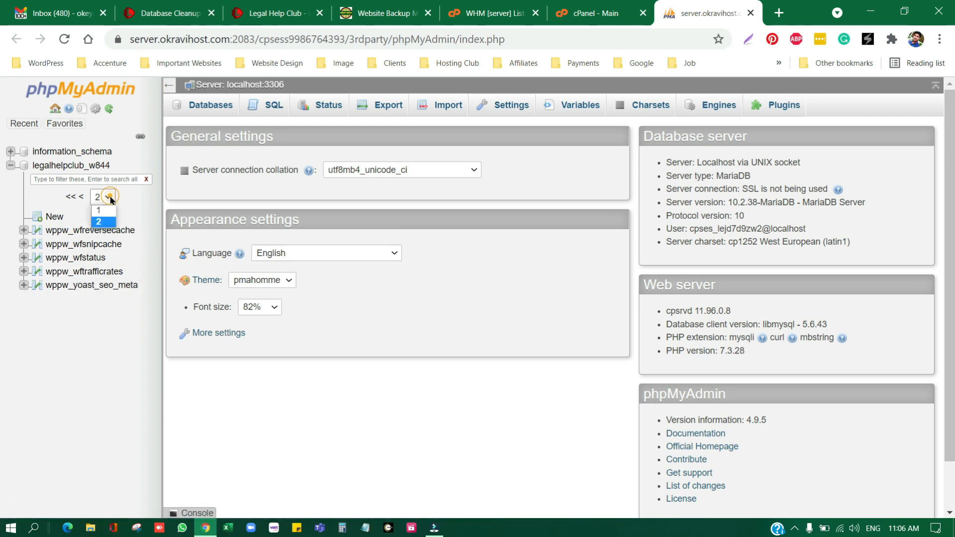
click(106, 213)
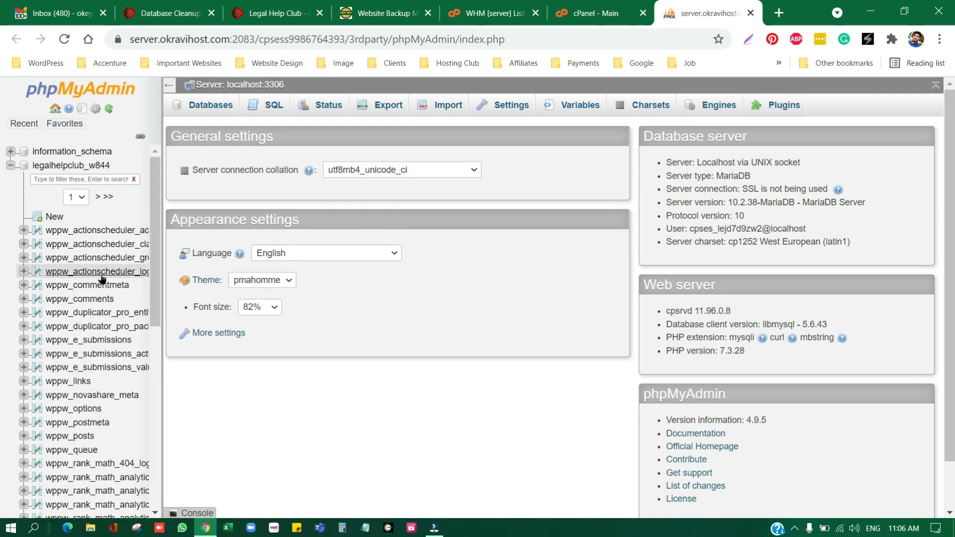
scroll(102, 283, down, 10)
scroll(111, 302, down, 1)
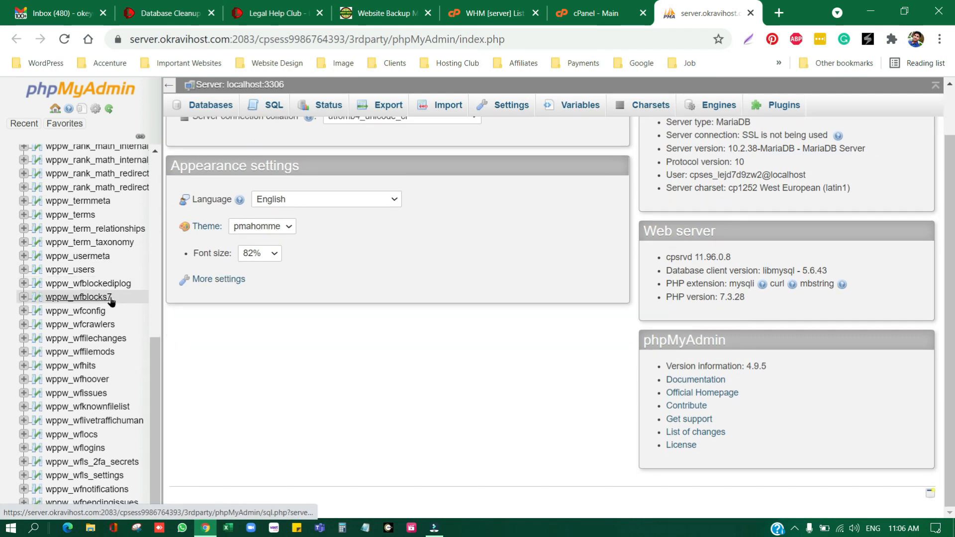
scroll(111, 300, up, 12)
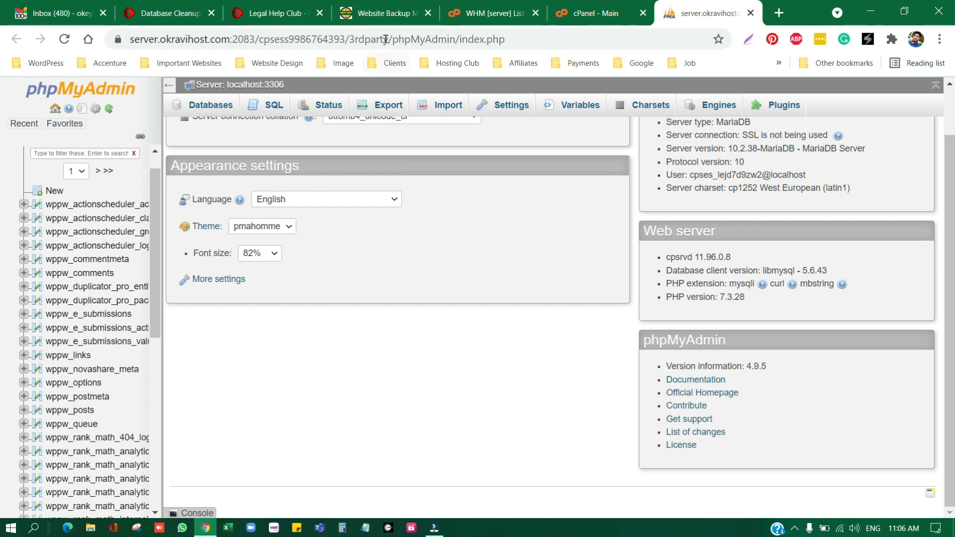
- Switch to the Website Backup Mastery Course page
click(391, 20)
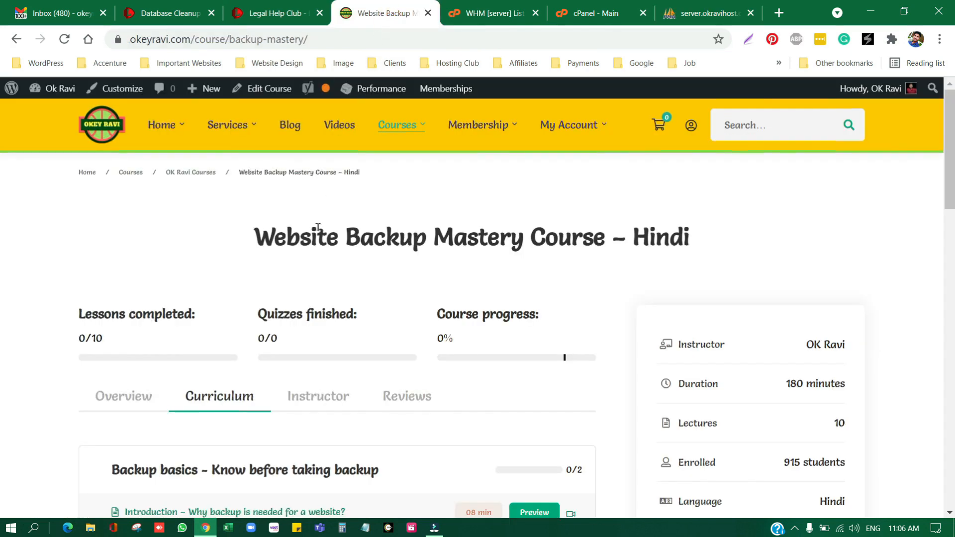